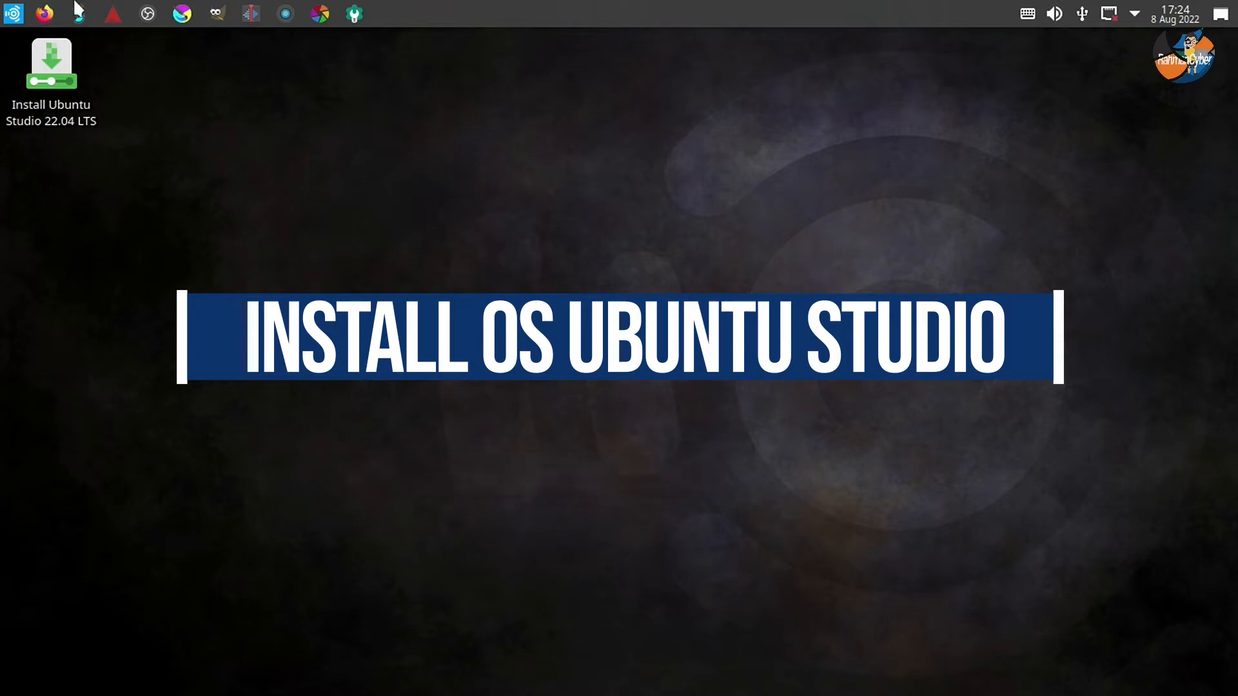
Launch the Ubuntu Studio 22.04 LTS installer, keep American English as its language and continue to the location settings
left_click(78, 107)
double_click(78, 107)
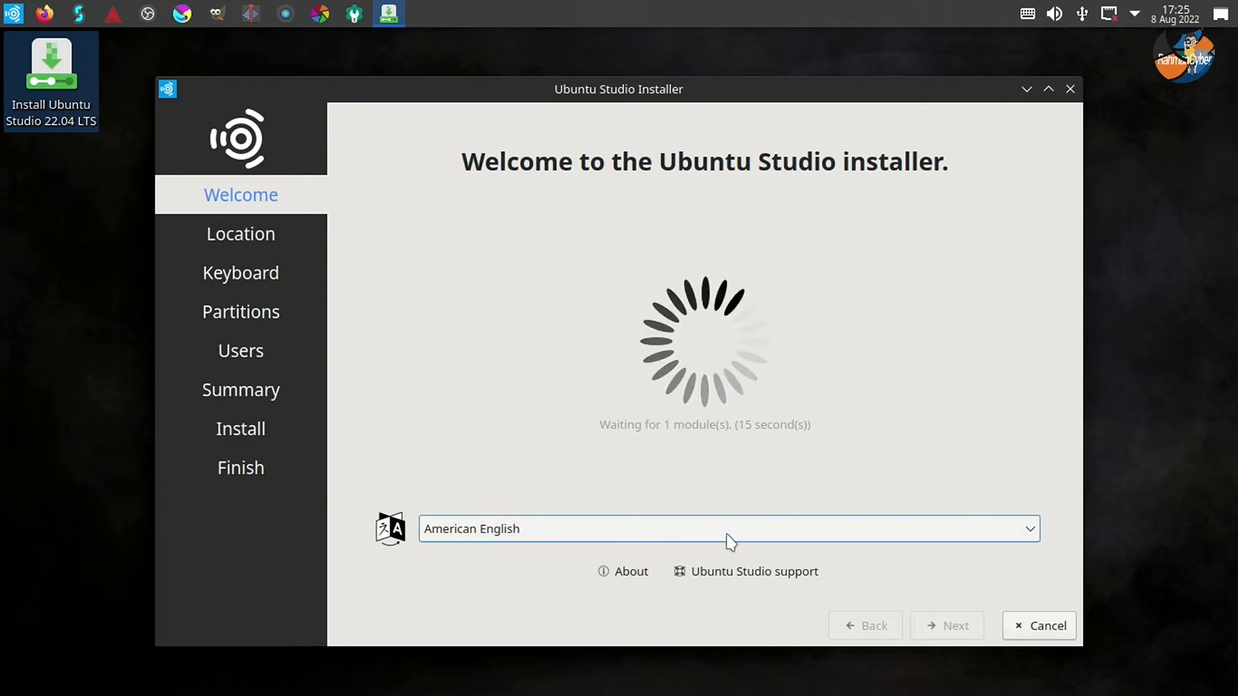
left_click(731, 541)
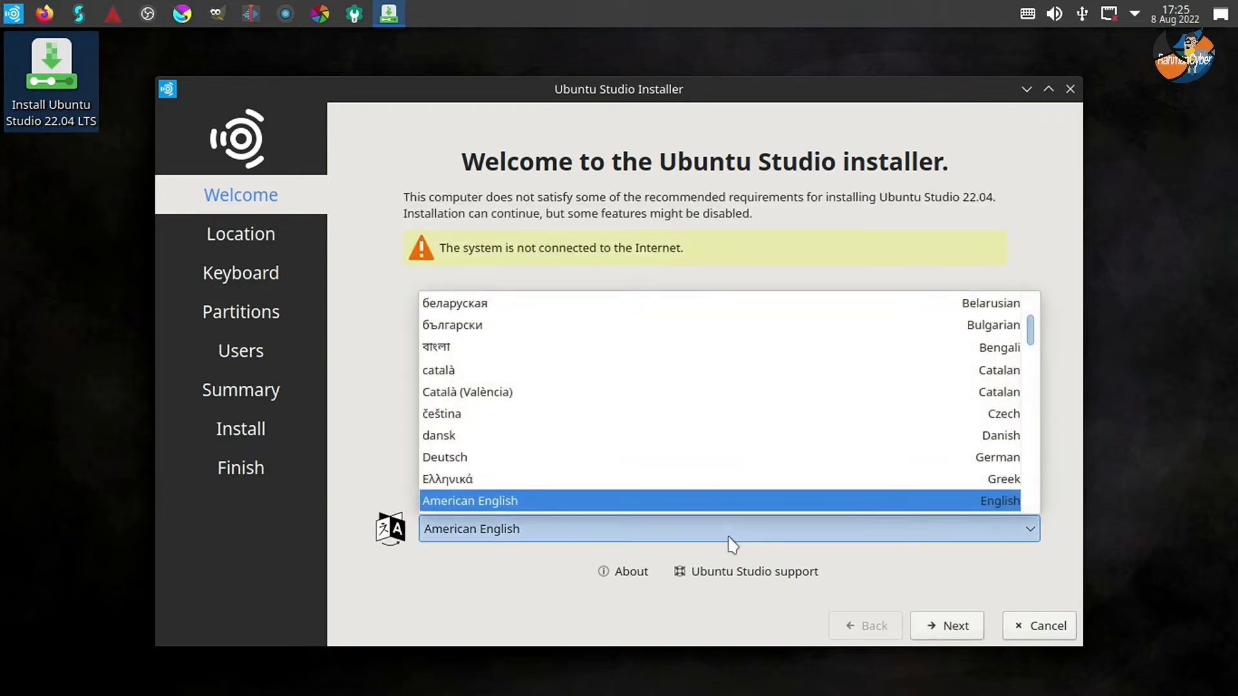
left_click(857, 231)
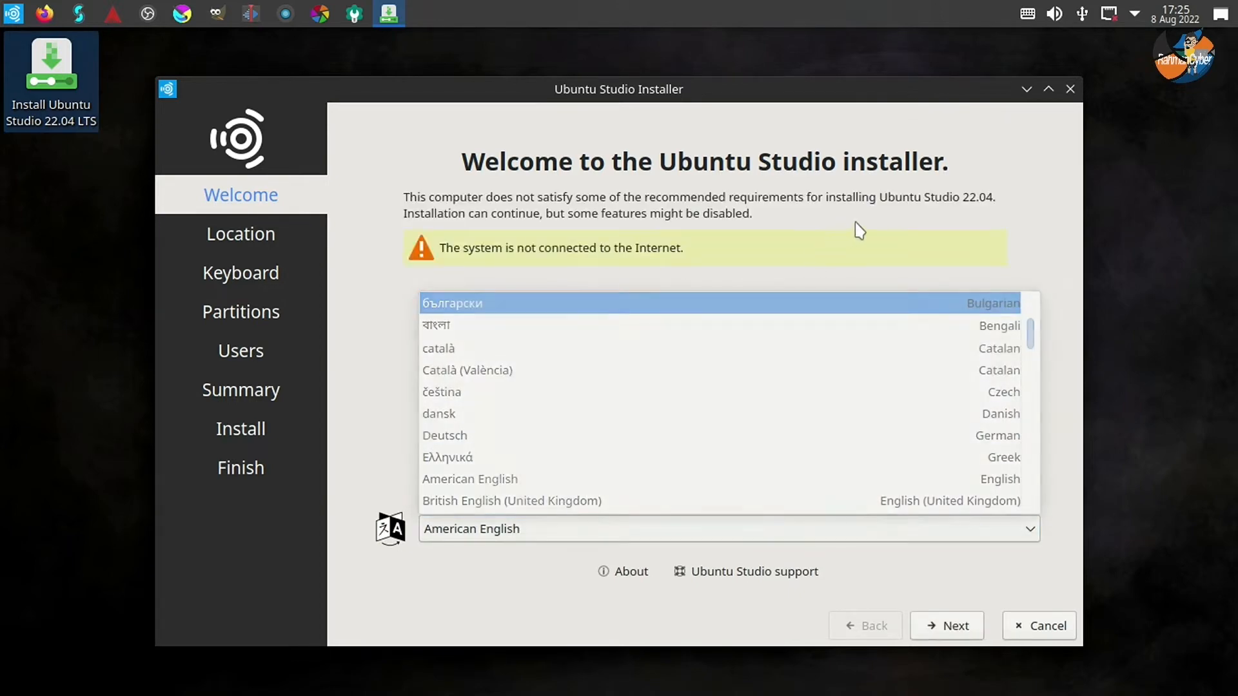
left_click(951, 640)
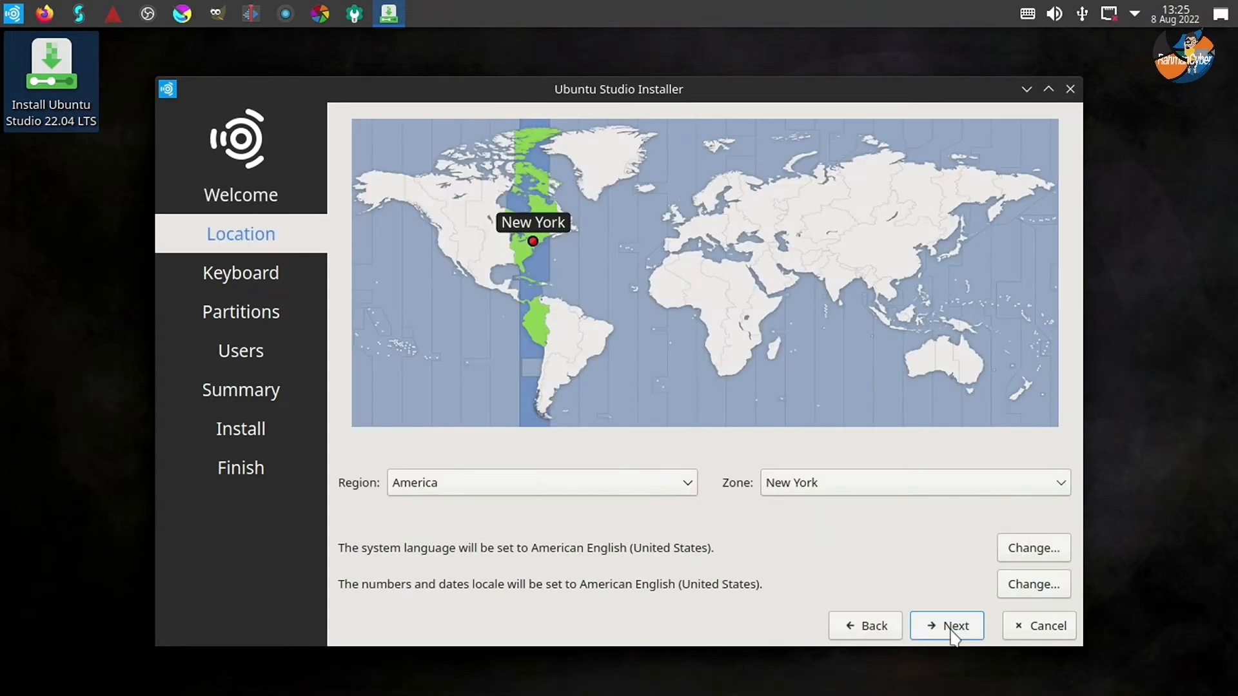
Set the location to region Asia and zone Jakarta, and continue to the keyboard settings
left_click(580, 483)
left_click(630, 354)
left_click(832, 483)
scroll(832, 387, "down", 8)
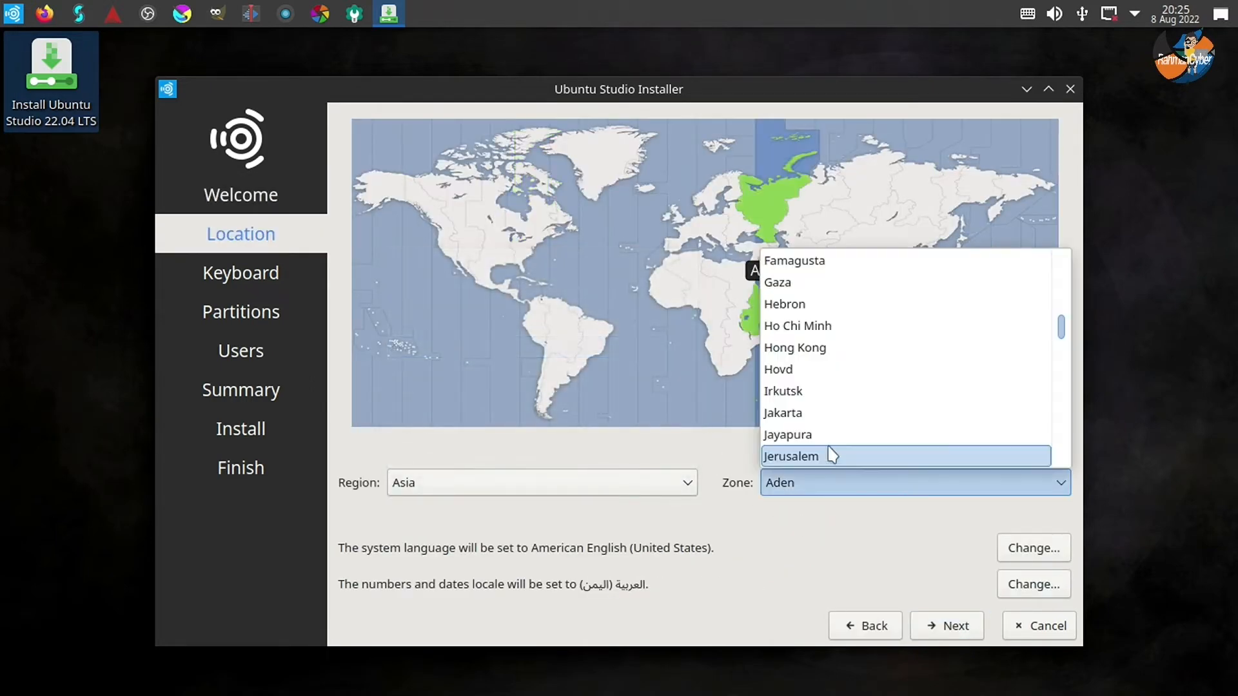
left_click(834, 413)
left_click(919, 635)
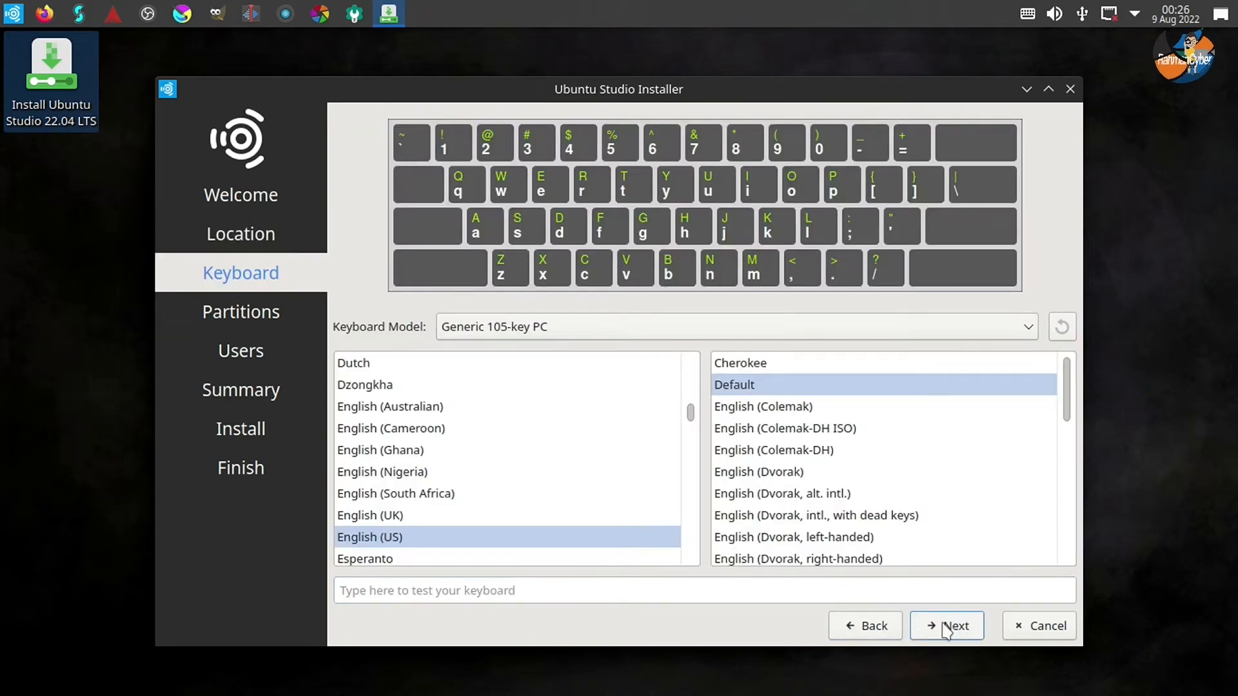
Keep the default English (US) keyboard layout and choose Erase disk as the partitioning method for /dev/sda
left_click(946, 628)
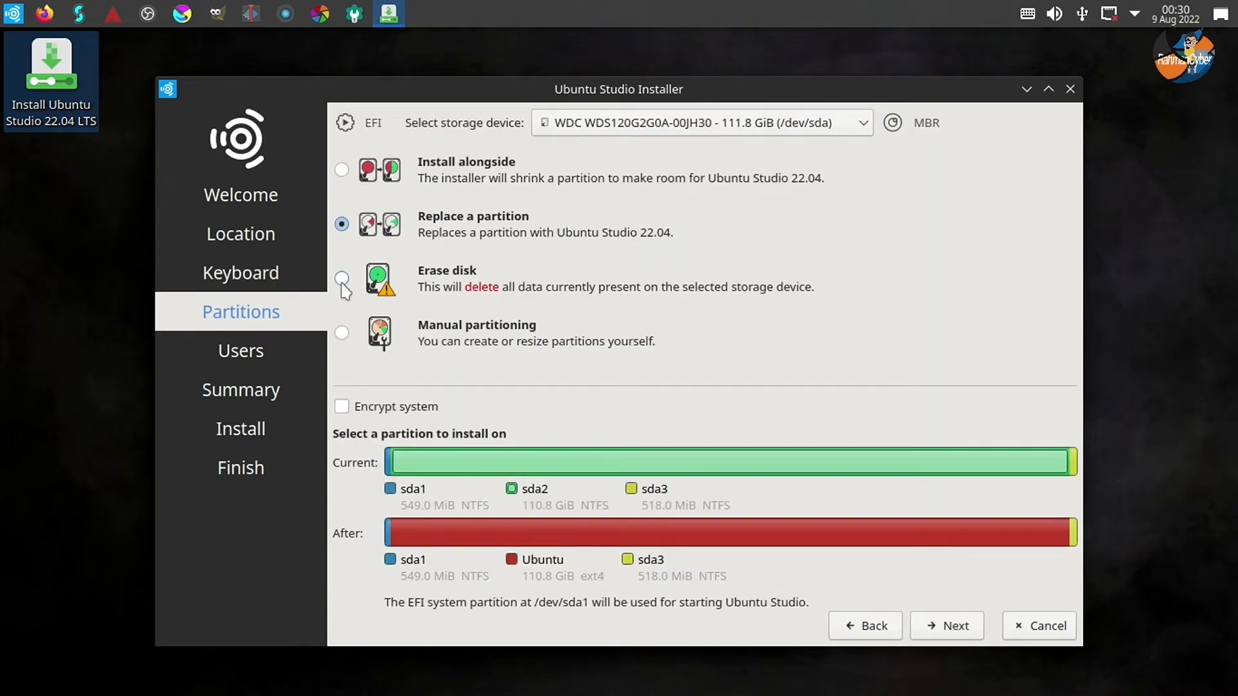
left_click(342, 279)
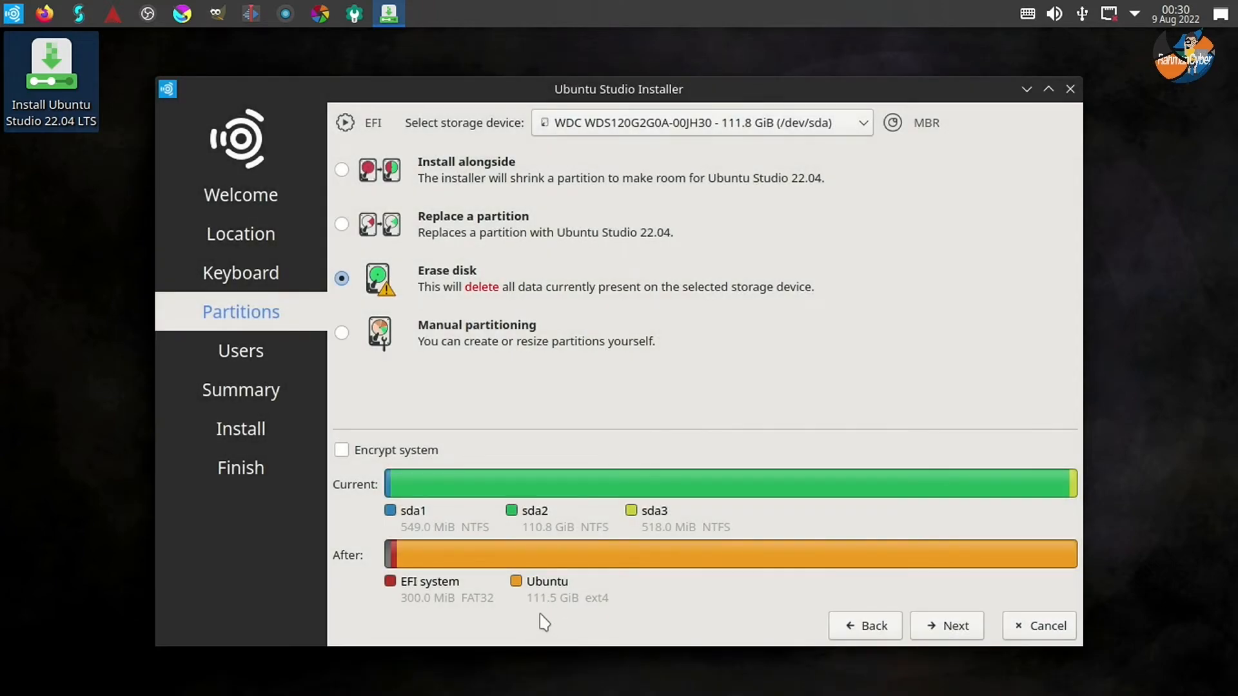
left_click(946, 626)
Enter the account holder's name and change the ending of the computer name to "net"
type("rahmancyber")
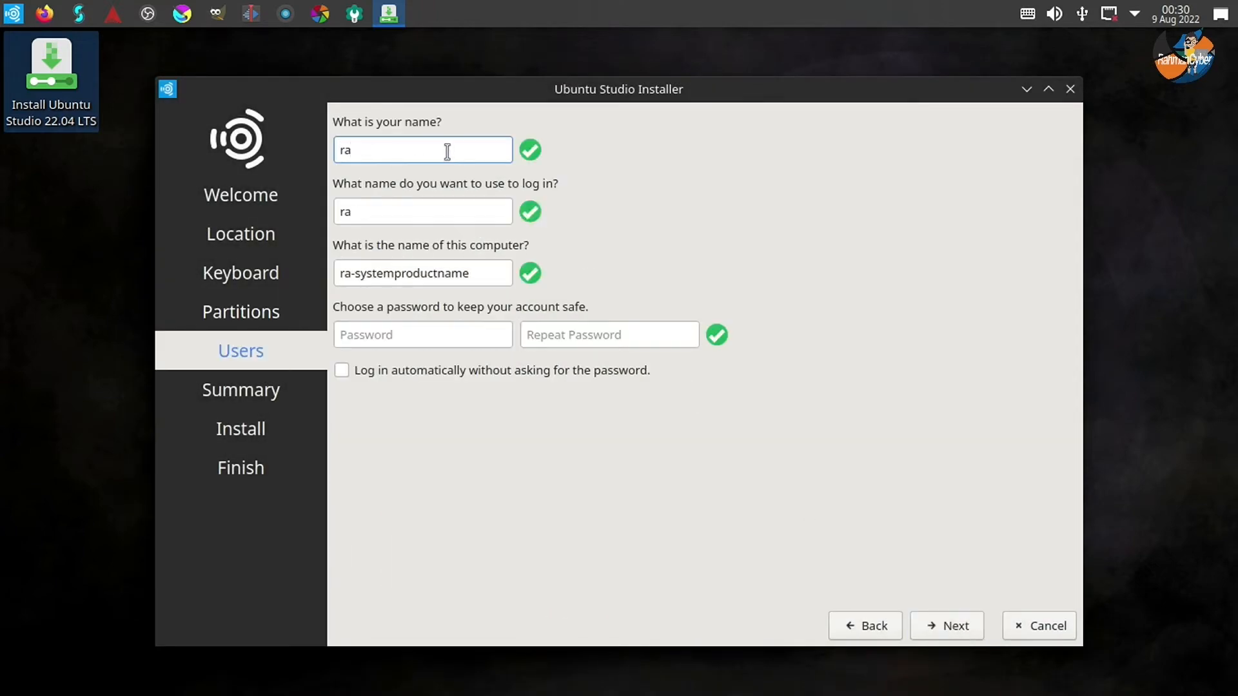
double_click(405, 274)
type("net")
Enter the account password in both the password and repeat-password fields
left_click(473, 336)
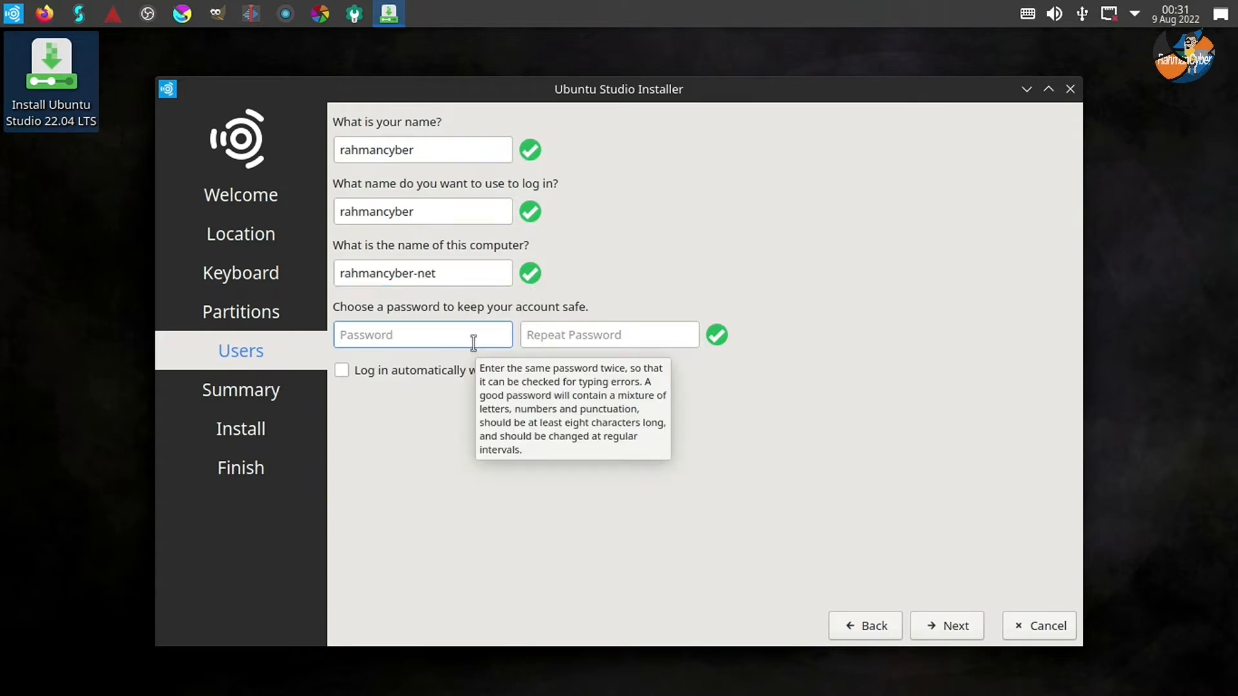
type("●●●")
key("BackSpace")
key("BackSpace")
key("BackSpace")
type("●●●●")
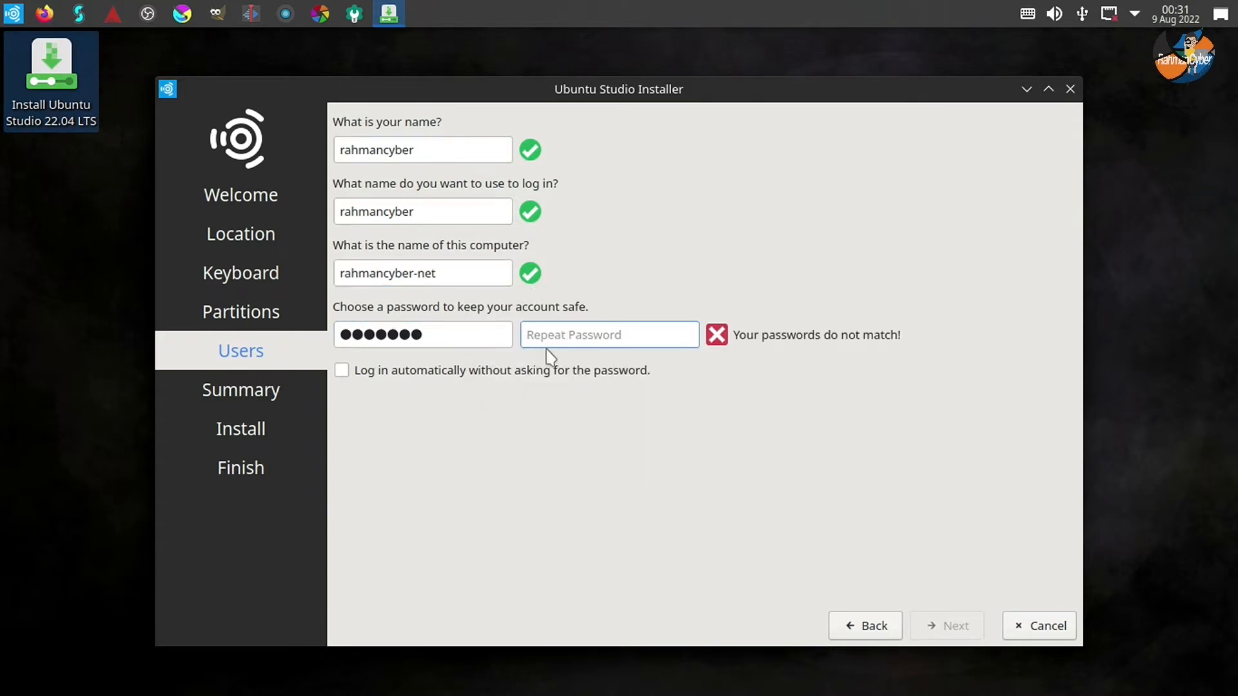
key("BackSpace")
key("BackSpace")
key("BackSpace")
key("BackSpace")
key("BackSpace")
type("●●")
left_click(561, 335)
type("●●●")
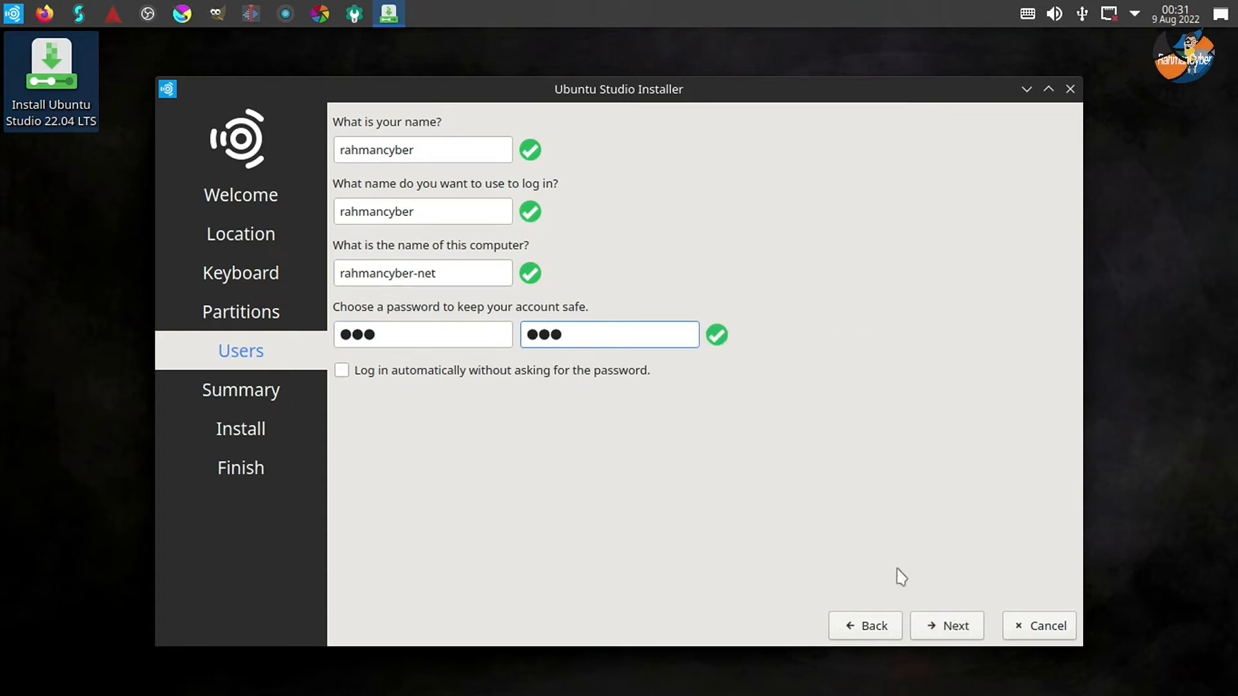
Continue to the installation summary and start the installation, confirming the changes to the disk
left_click(936, 628)
left_click(926, 672)
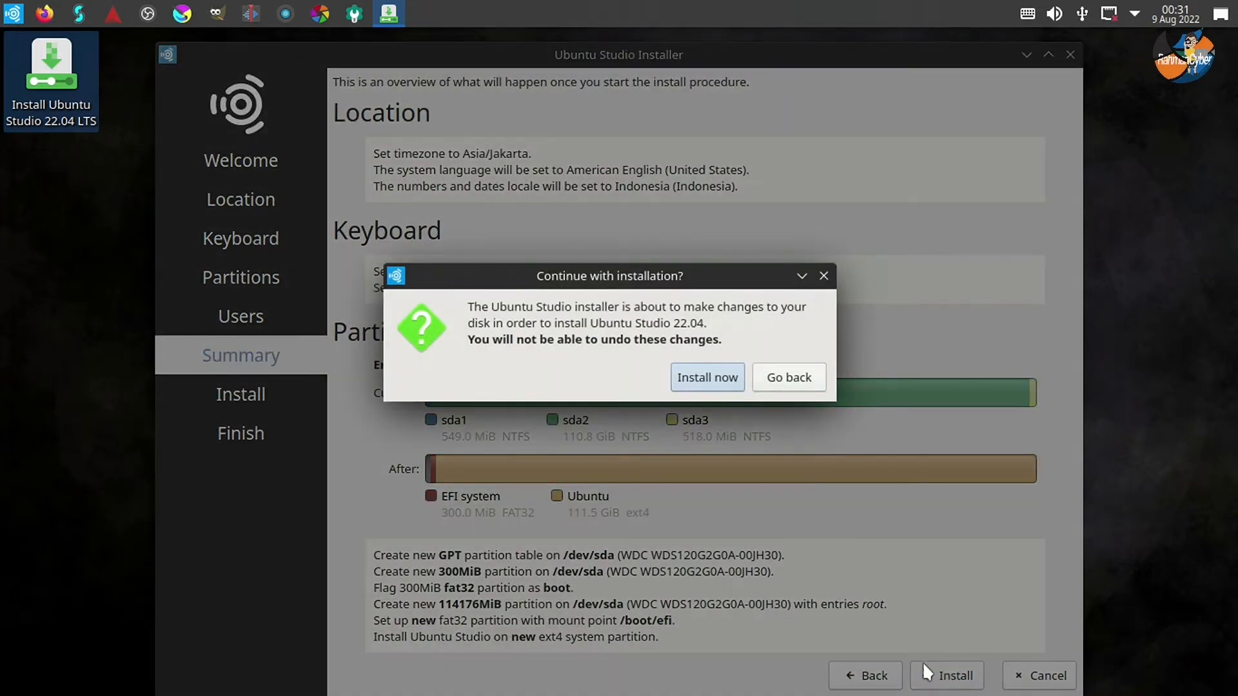
left_click(729, 387)
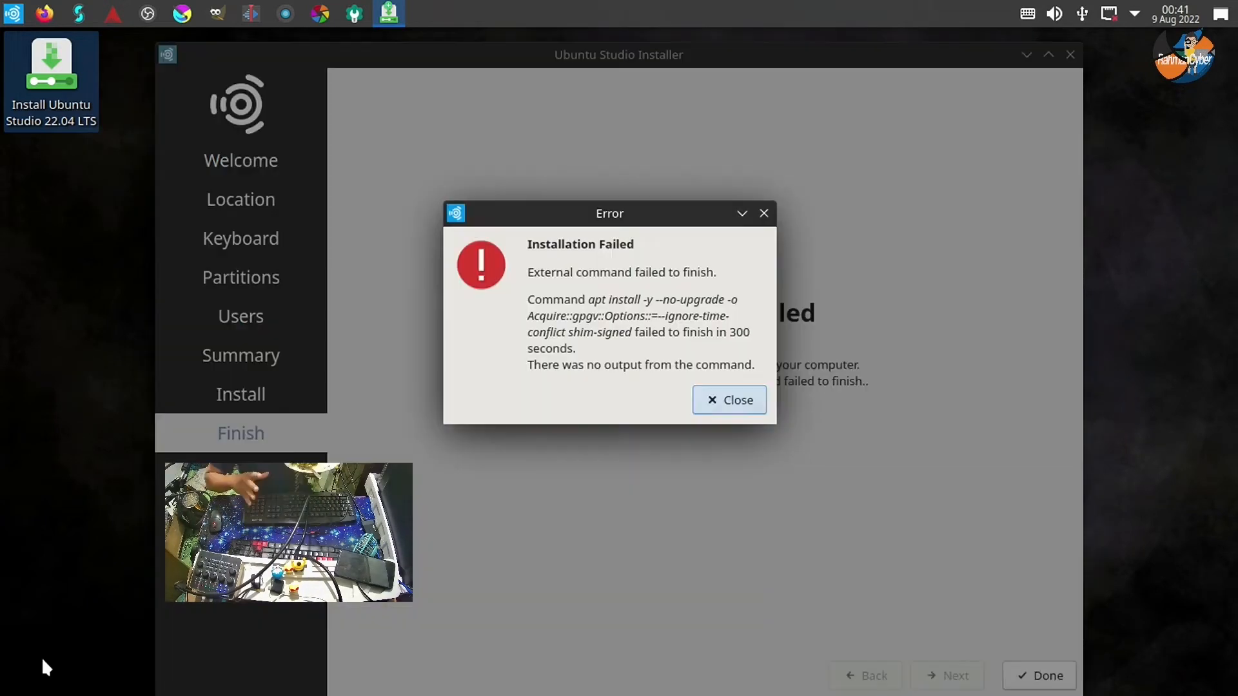
Dismiss the installation error message and exit the installer
left_click_drag(647, 205, 678, 365)
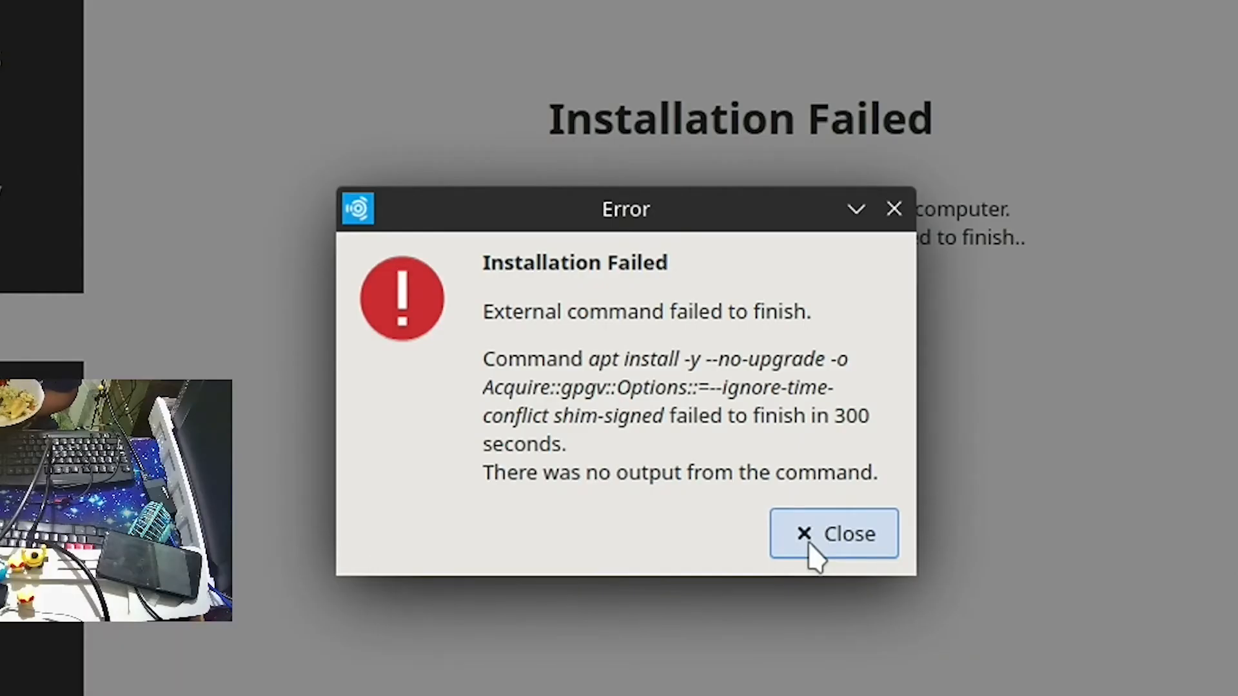
left_click(810, 544)
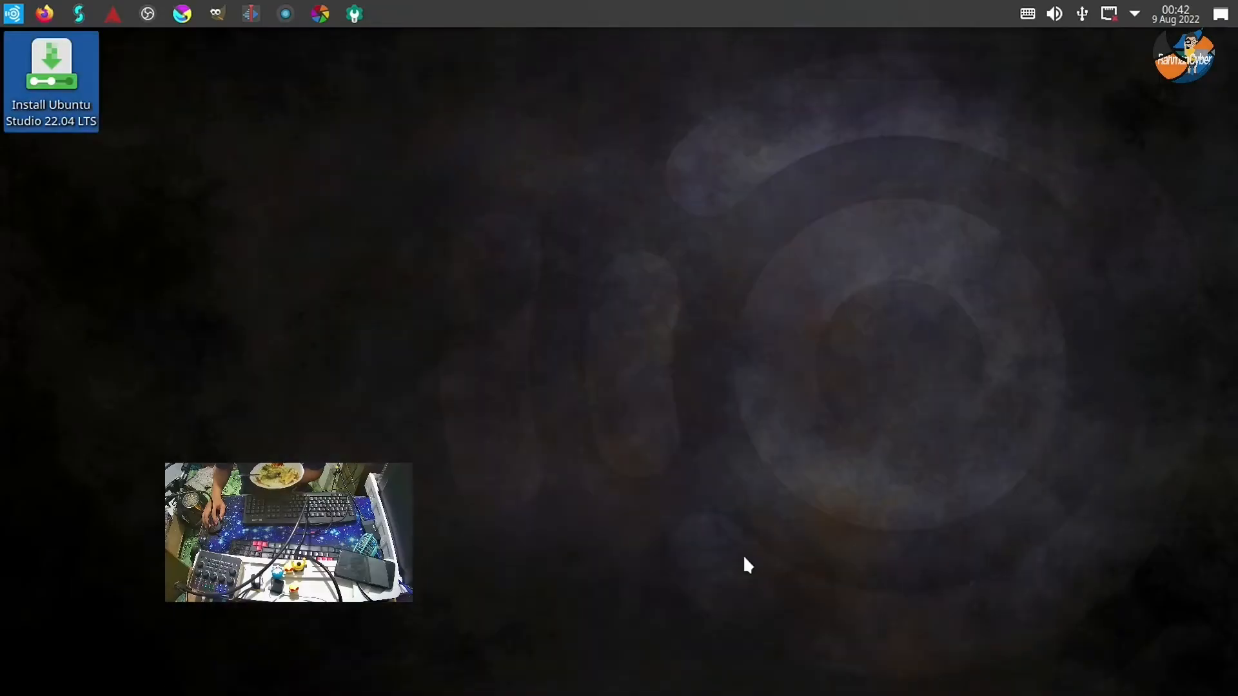
left_click(785, 497)
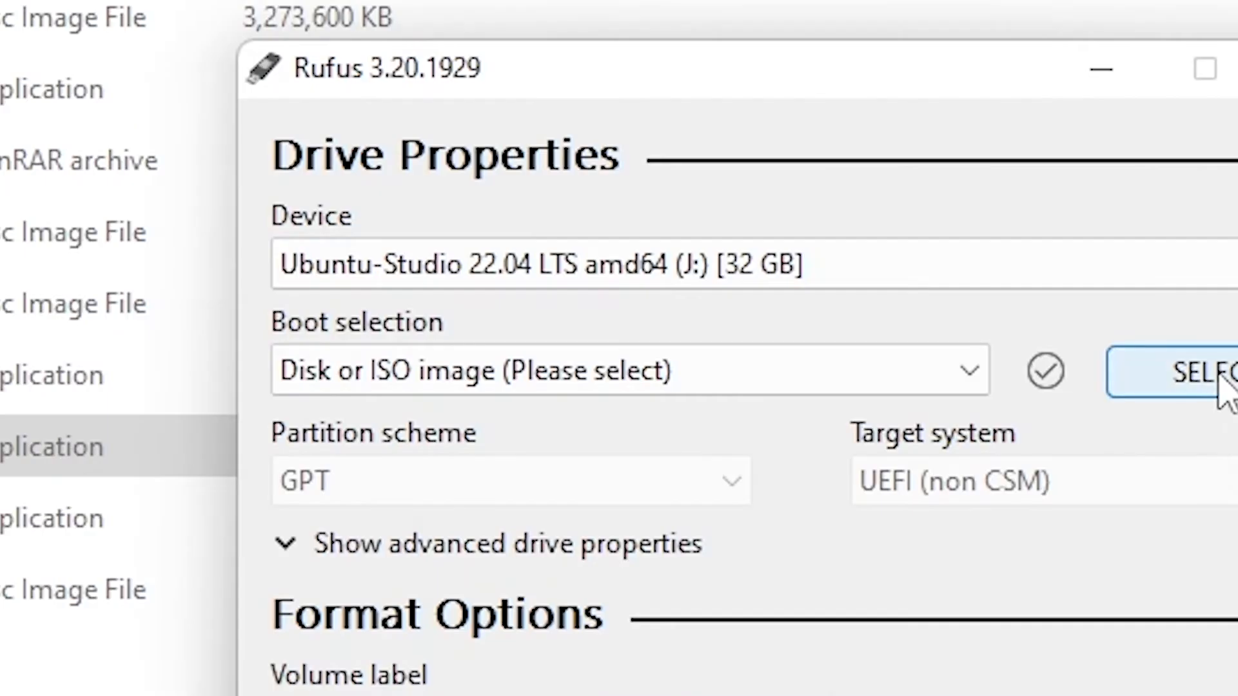
In Rufus, load the ubuntustudio-22.04-dvd-amd64 image and write it to the 32 GB USB drive, accepting the erasure of its data
left_click(1005, 361)
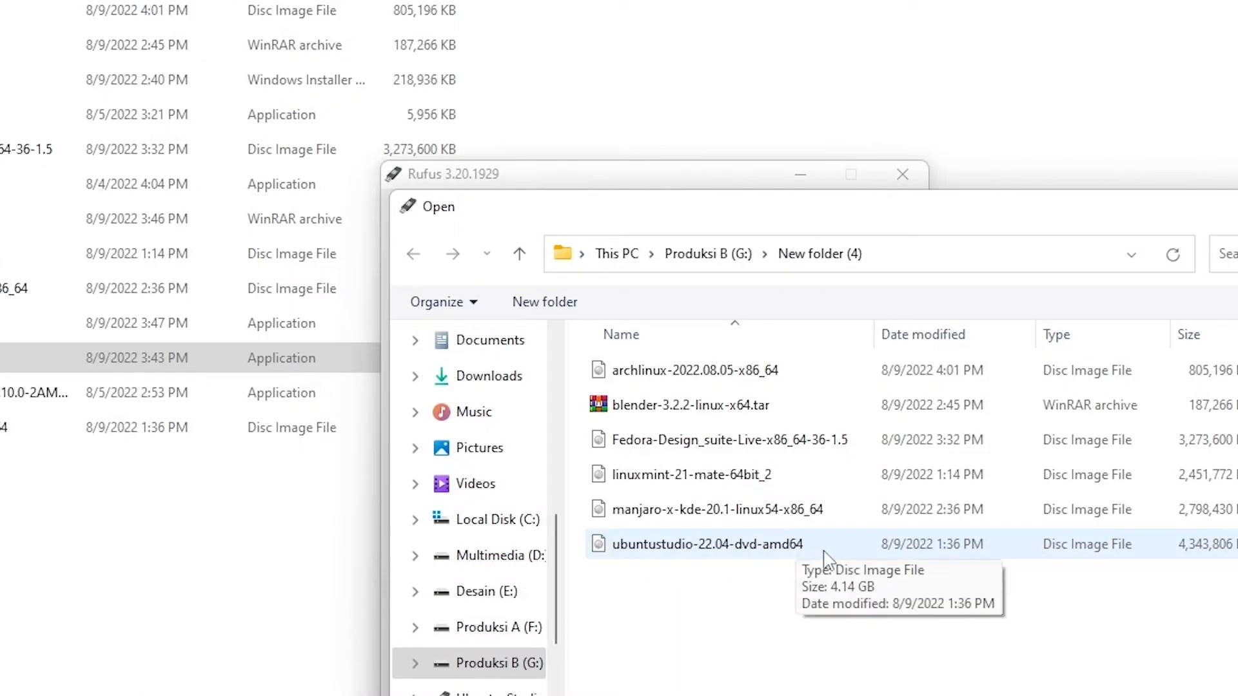
double_click(825, 552)
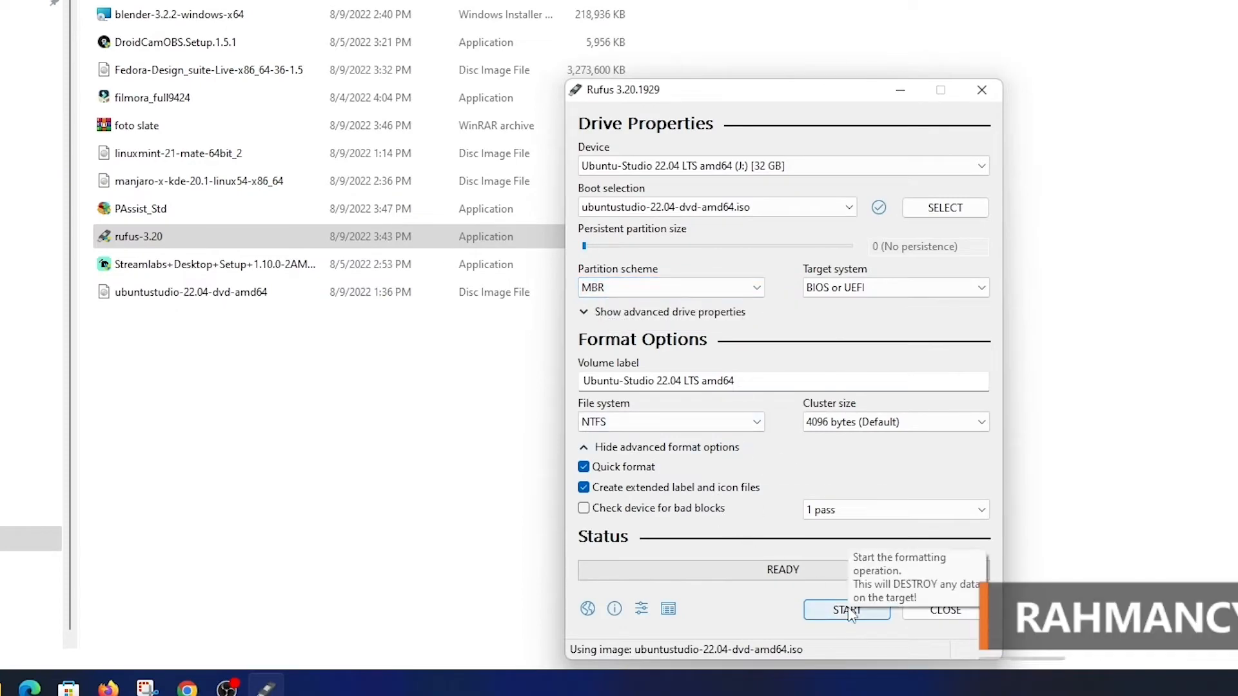
left_click(846, 610)
left_click(864, 493)
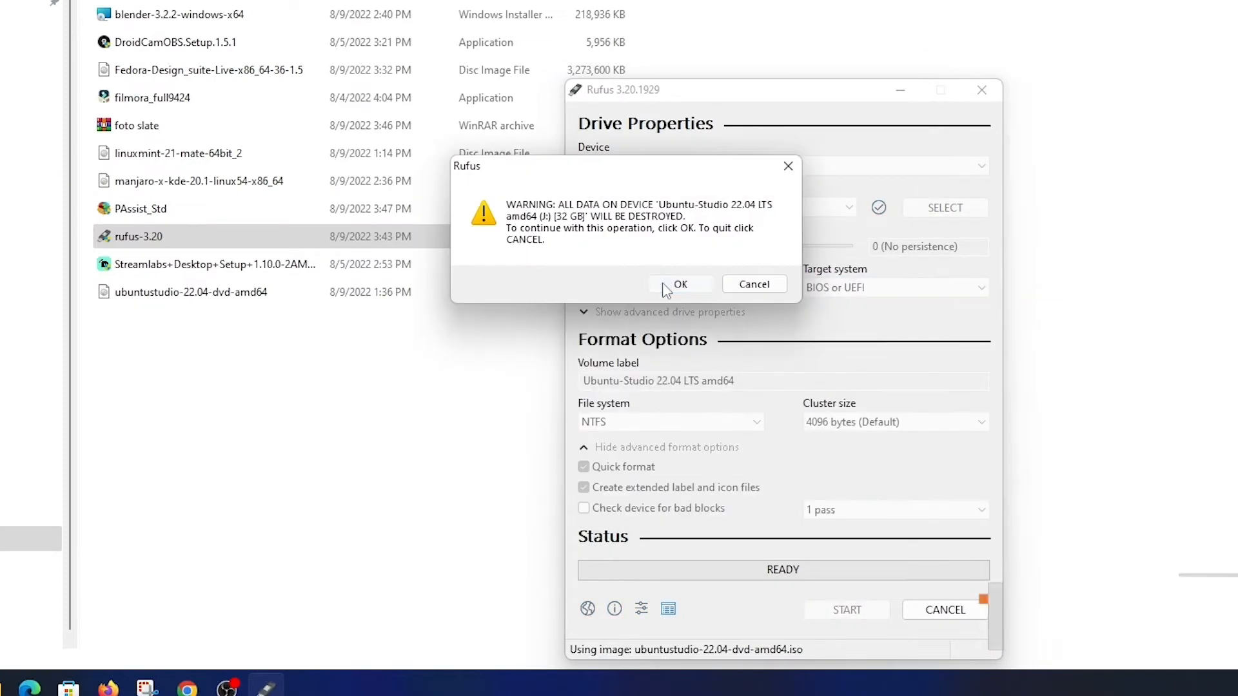
left_click(664, 284)
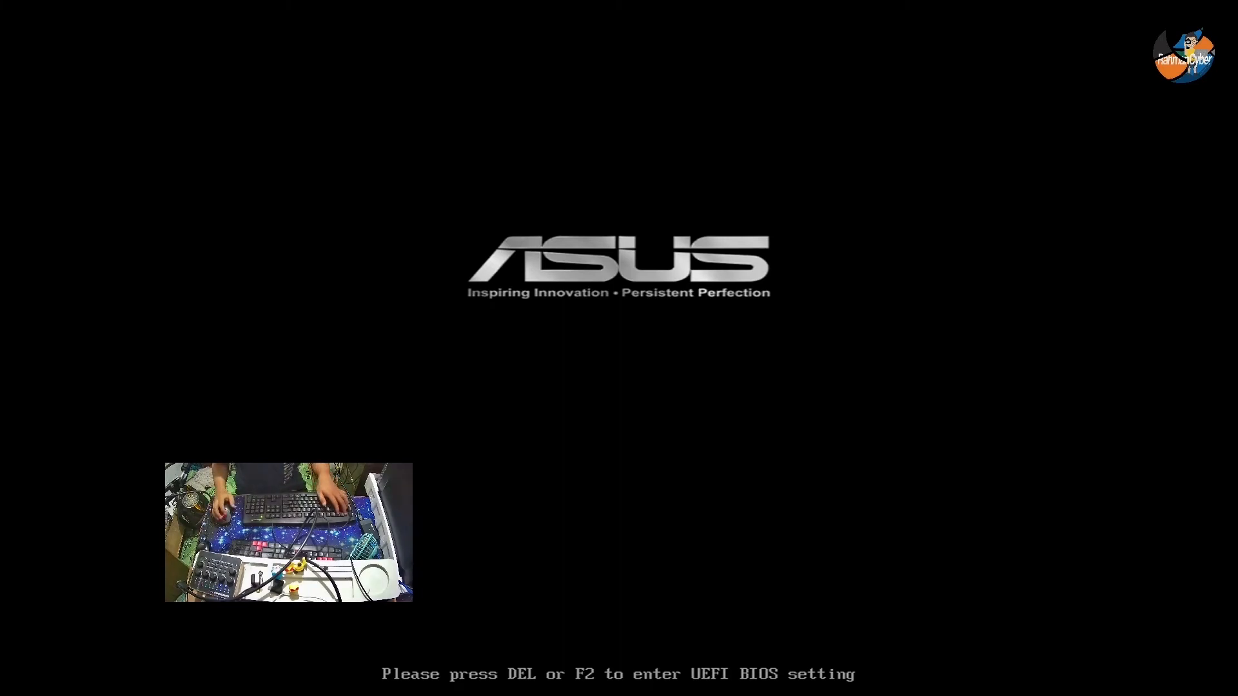
Enter the UEFI BIOS, boot from the Generic STORAGE DEVICE (30436MB) and start "Try or Install Ubuntu Studio"
key("Delete")
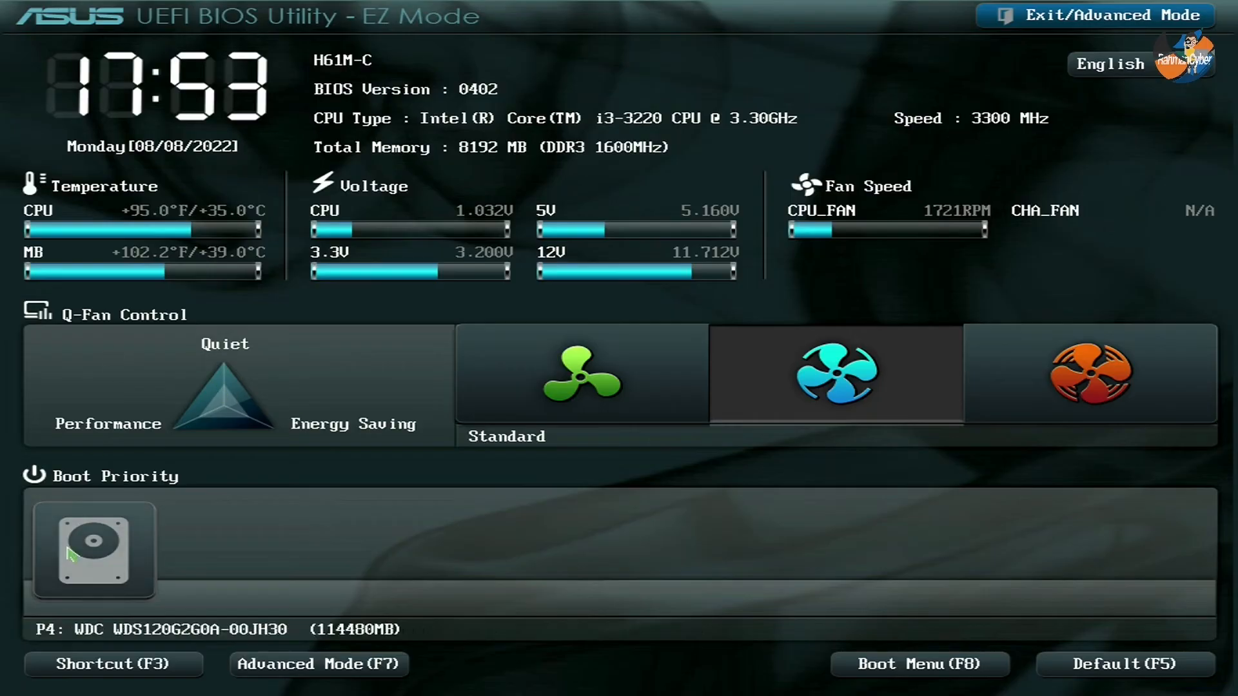
left_click(954, 674)
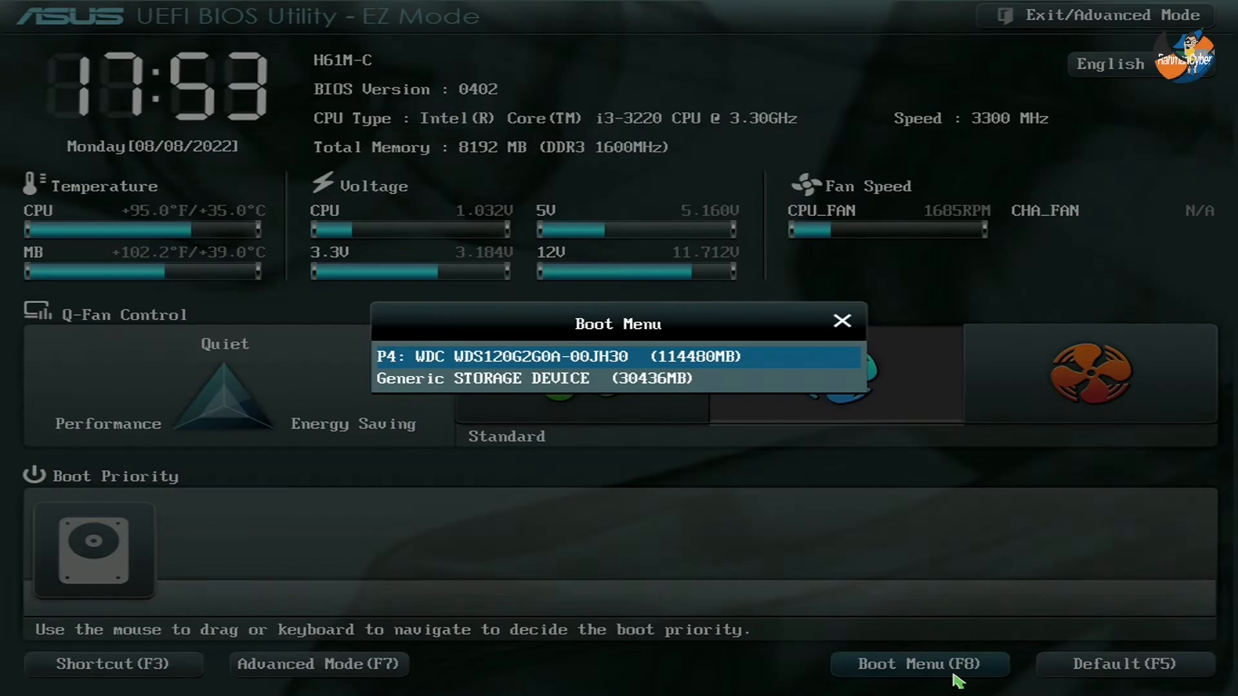
left_click(594, 387)
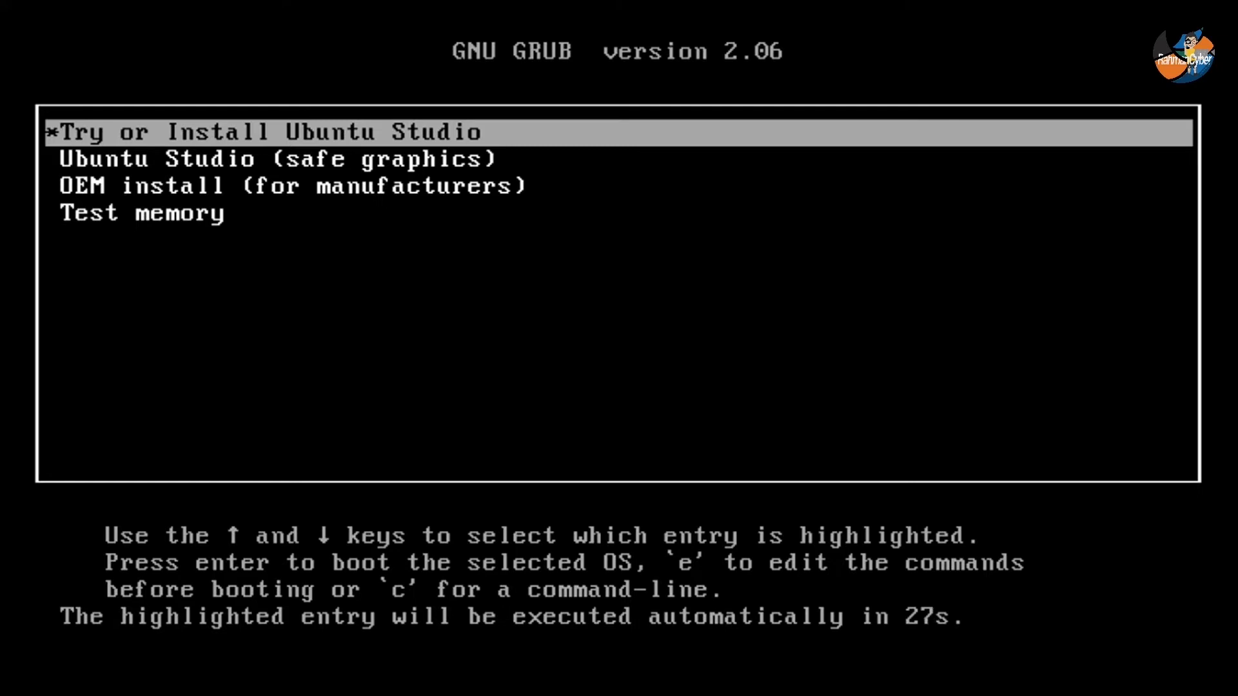
key("Return")
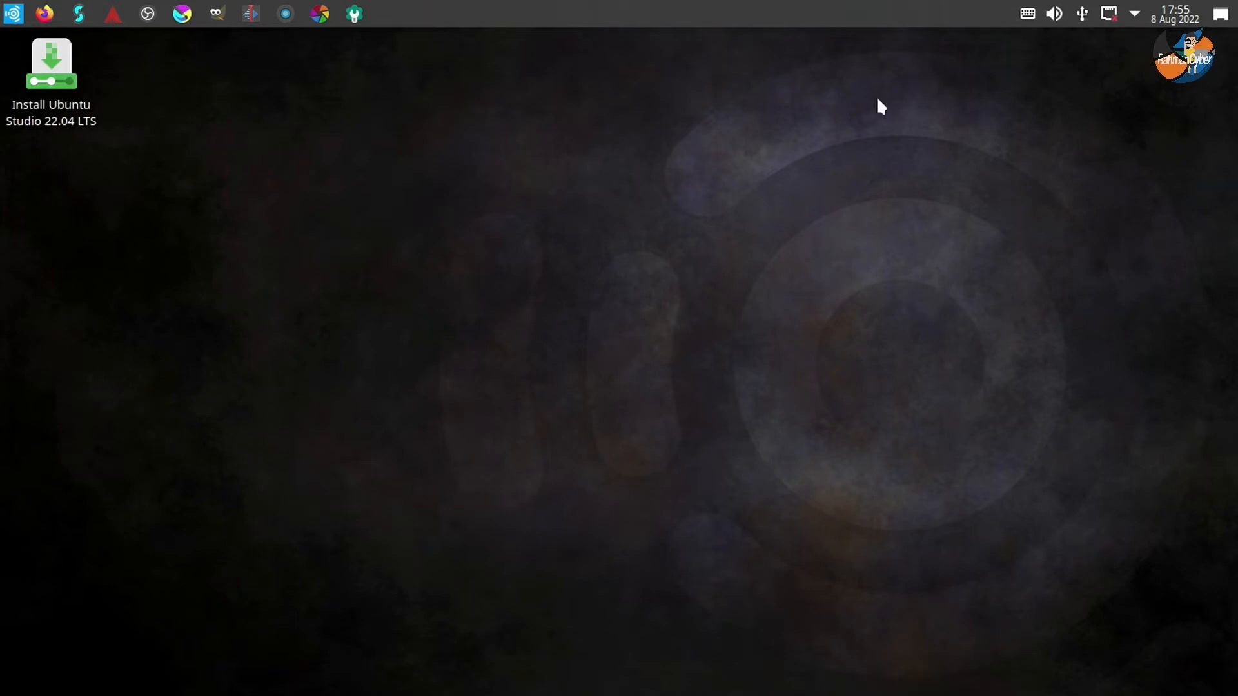
Start the Ubuntu Studio installer in American English and set the location to region Asia, zone Jakarta
double_click(37, 98)
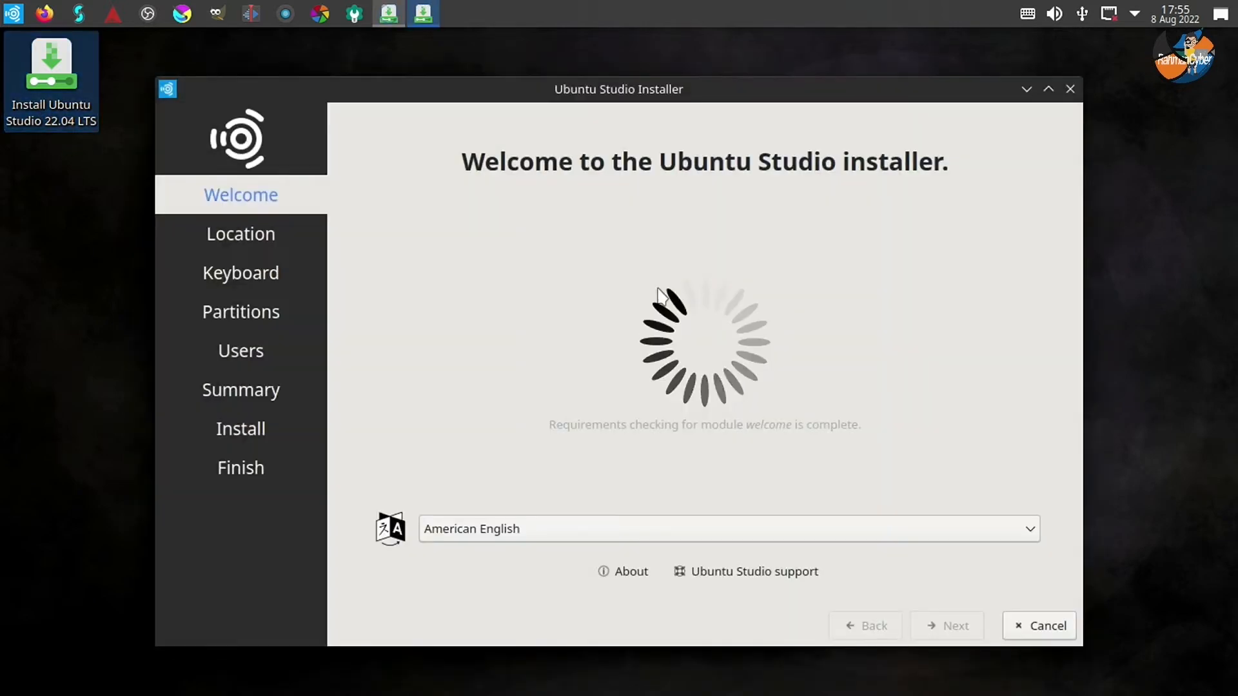
left_click(957, 628)
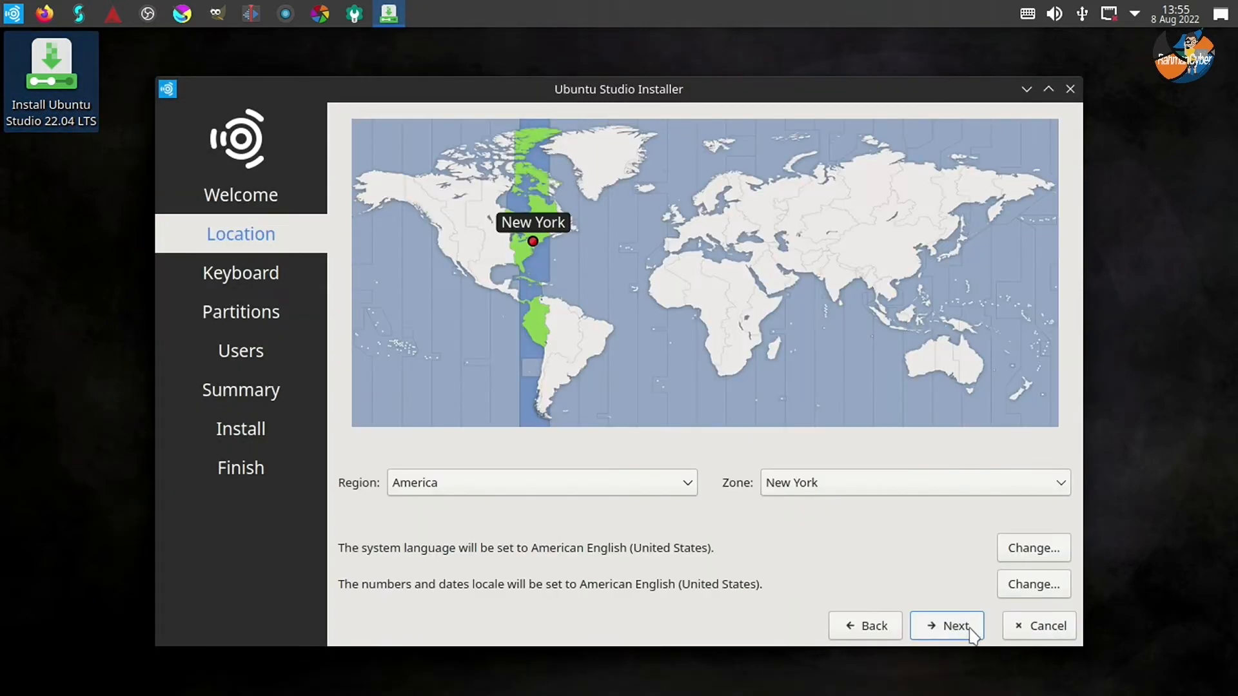
left_click(652, 490)
left_click(635, 355)
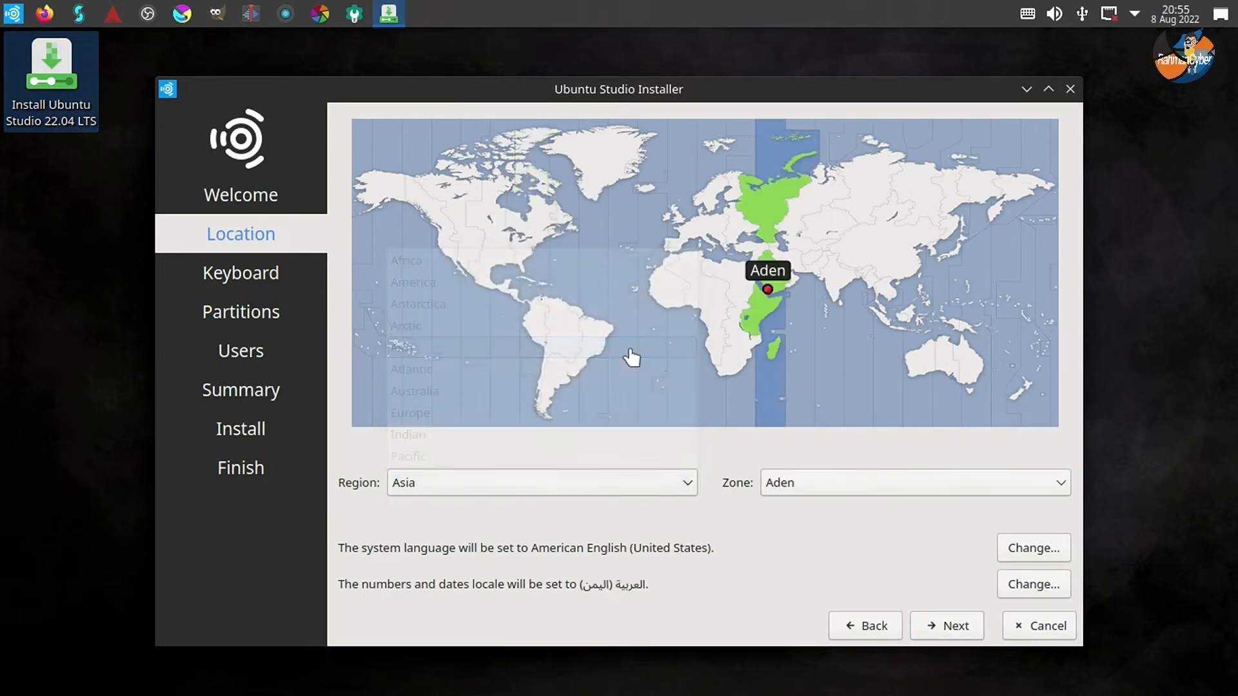
left_click(837, 490)
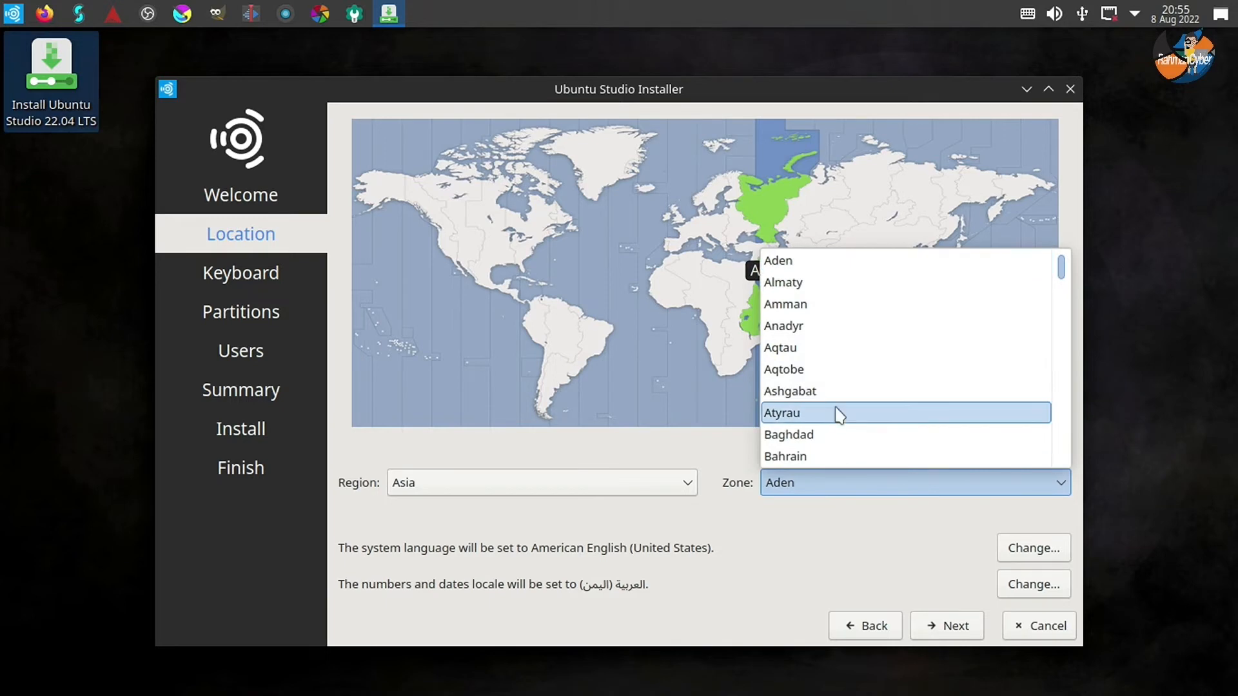
scroll(838, 413, "down", 8)
scroll(835, 387, "down", 3)
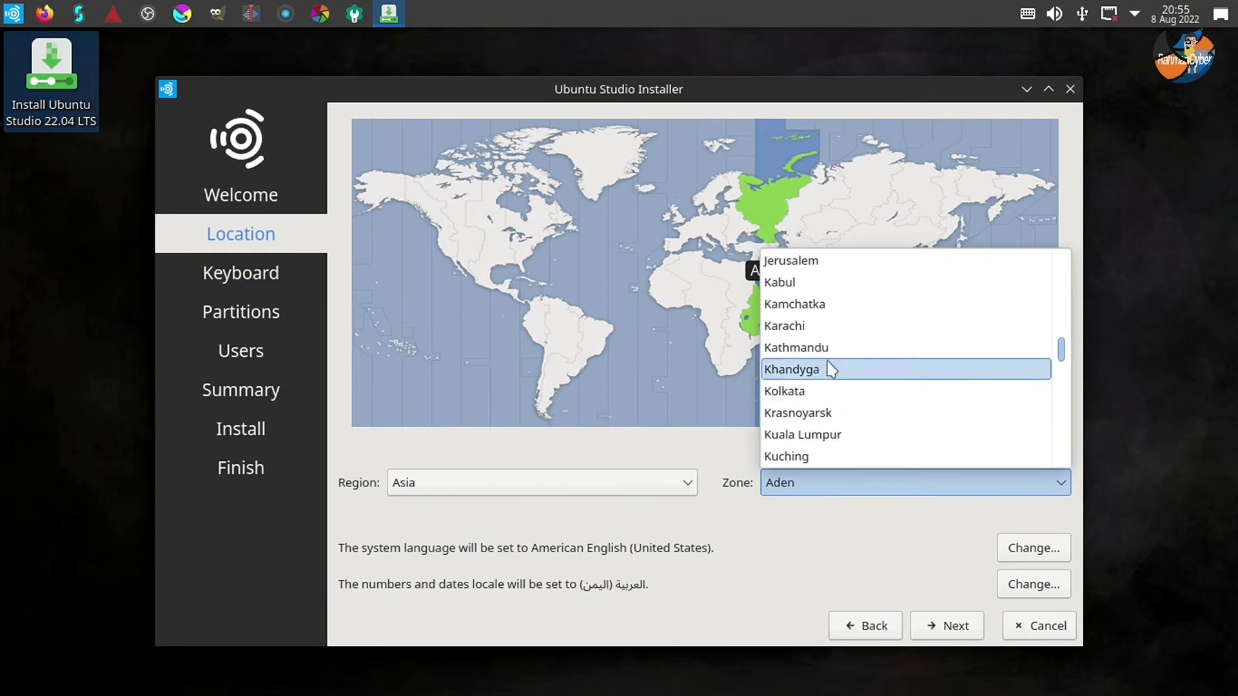
scroll(816, 290, "up", 3)
left_click(821, 348)
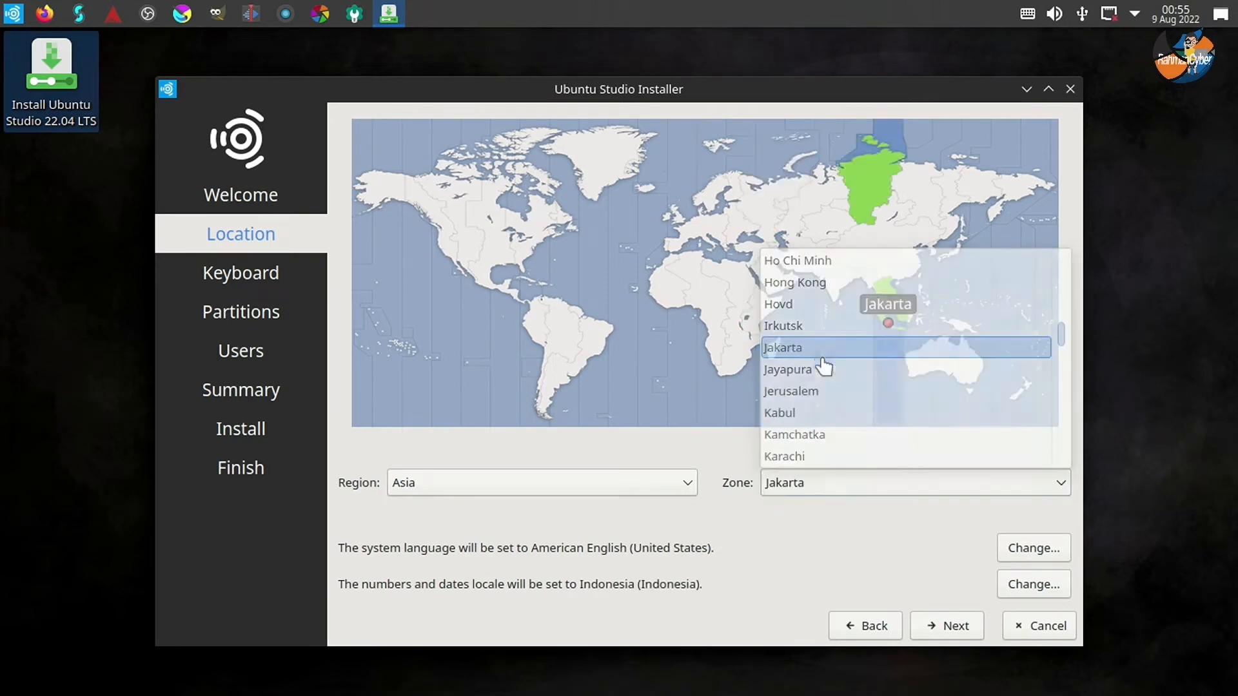
left_click(947, 625)
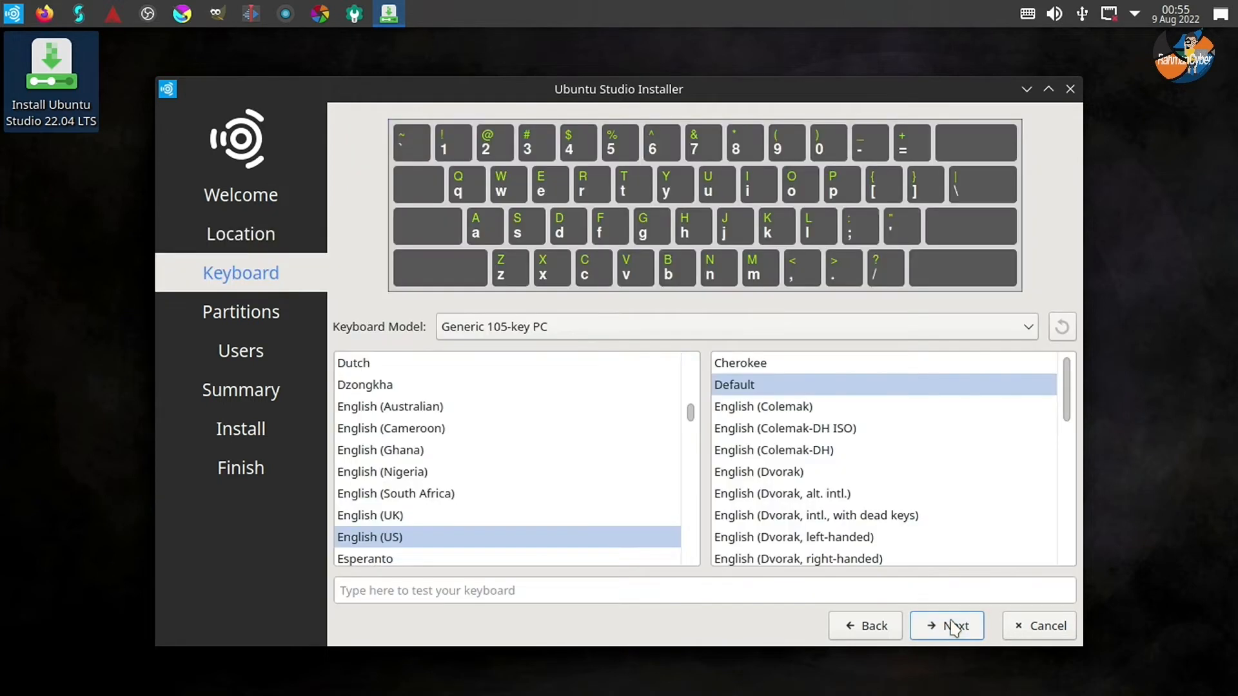
Accept the default English (US) keyboard, select Erase disk for /dev/sda and continue to the user account settings
left_click(954, 626)
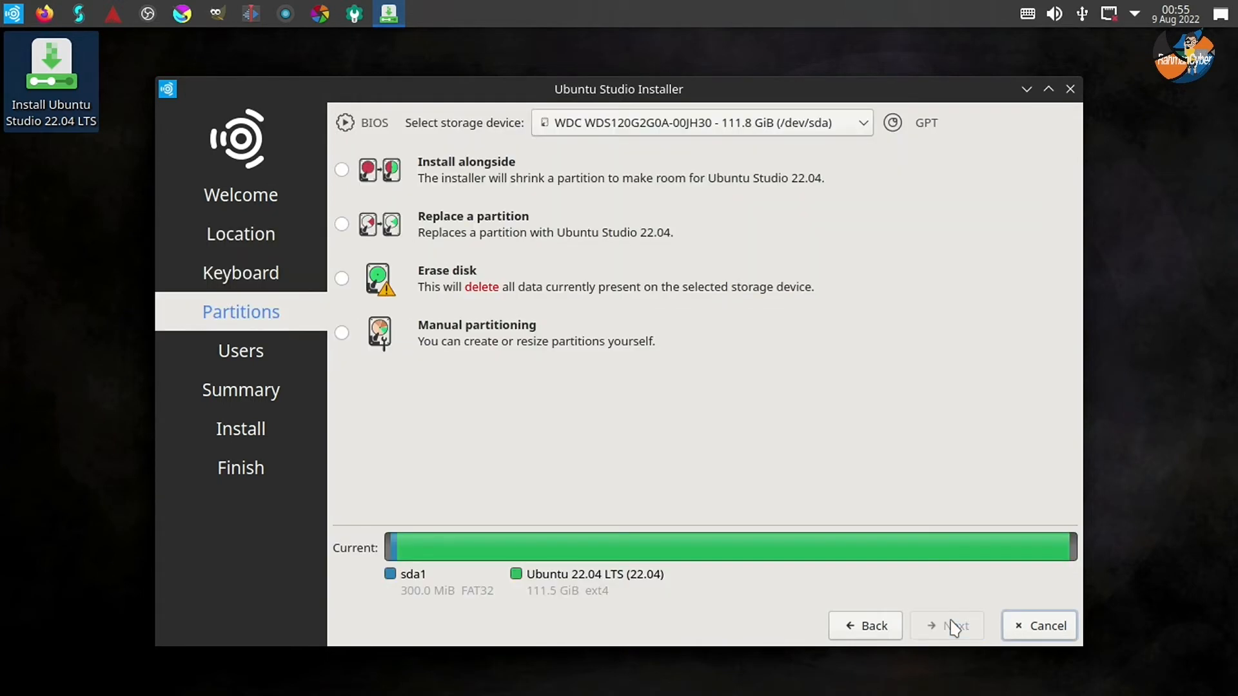
left_click(459, 287)
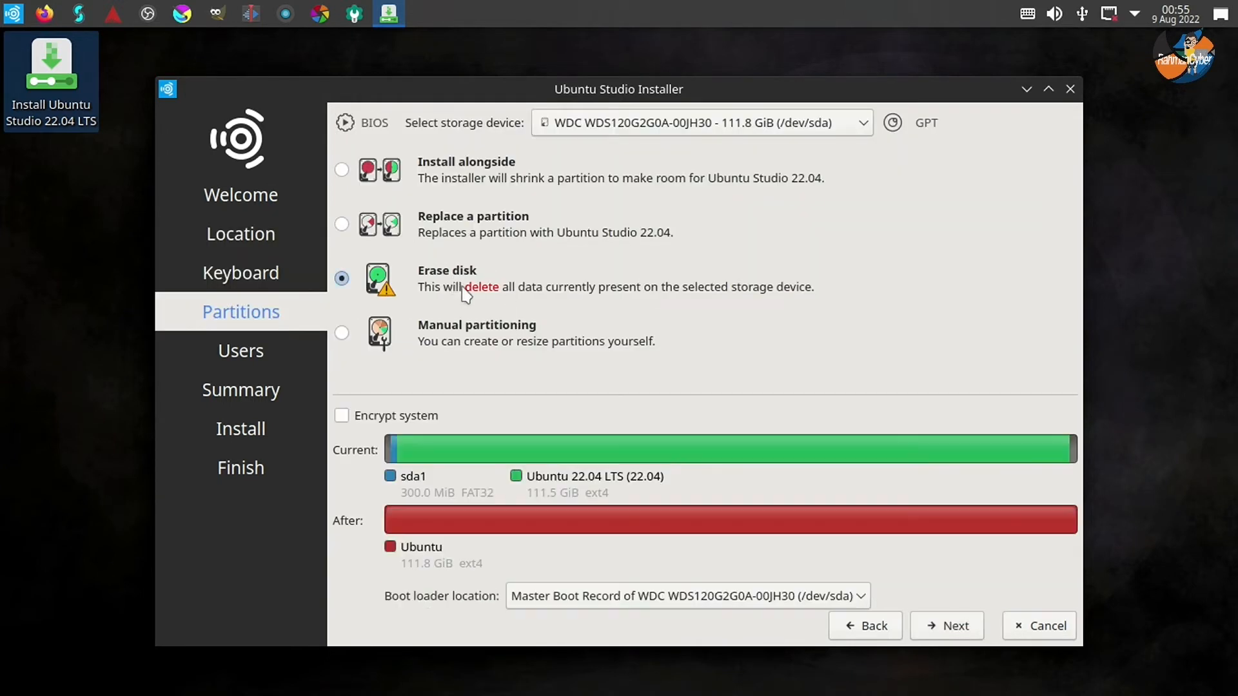
left_click(951, 629)
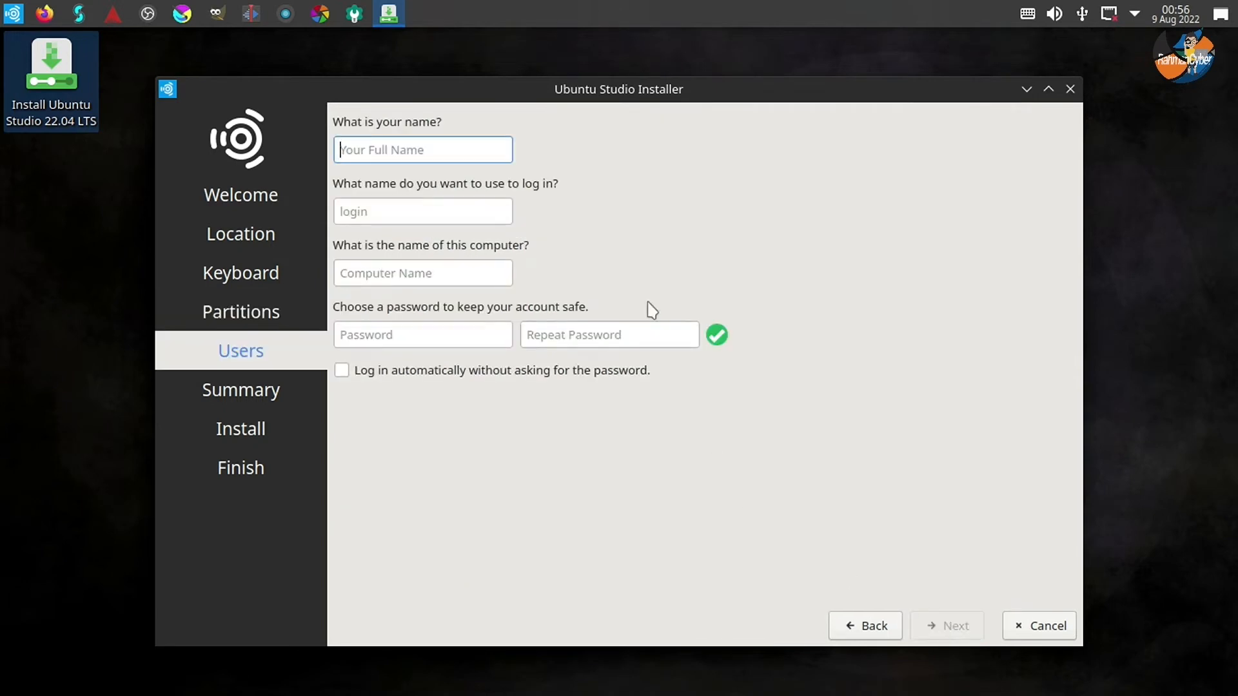
Enter the user's name for the account and login, and change the computer name's ending after the hyphen to net
type("rah")
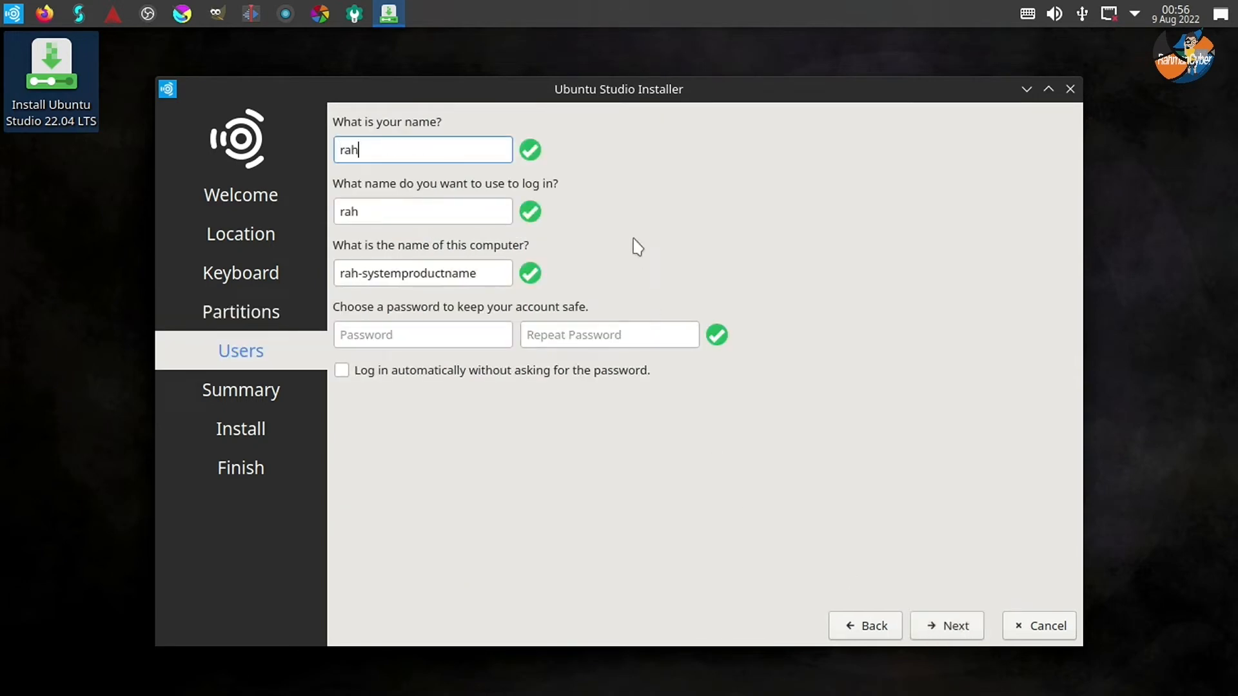
type("manc")
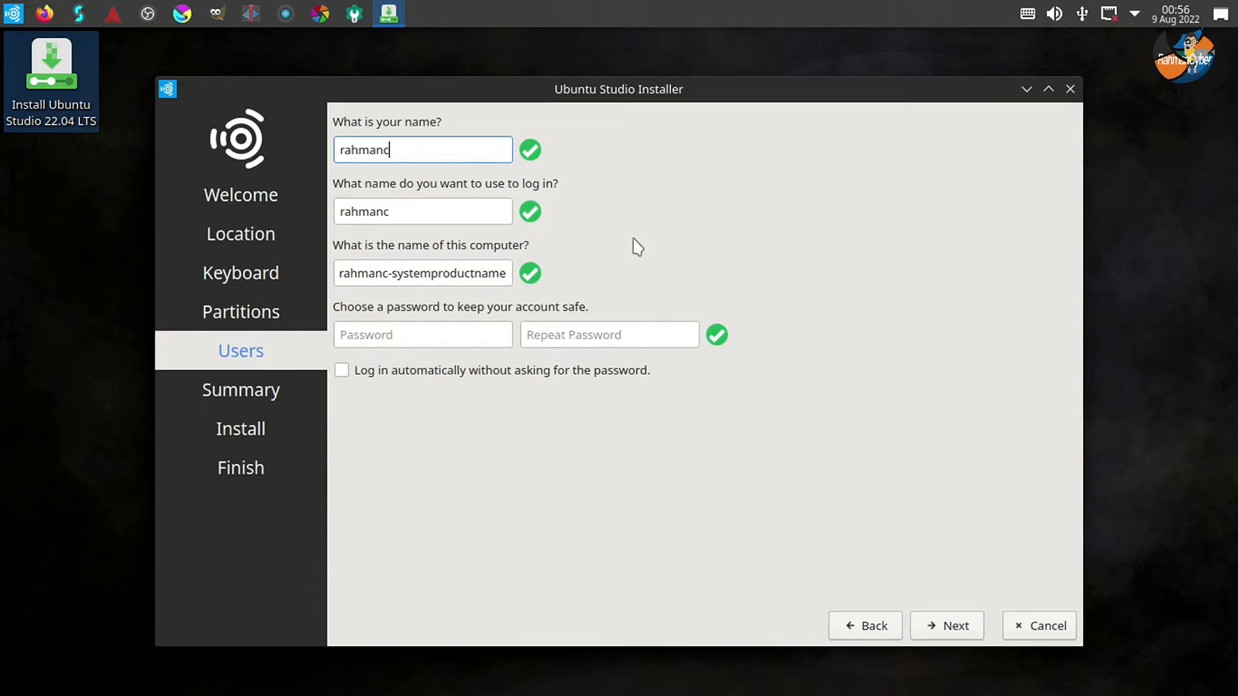
type("yber")
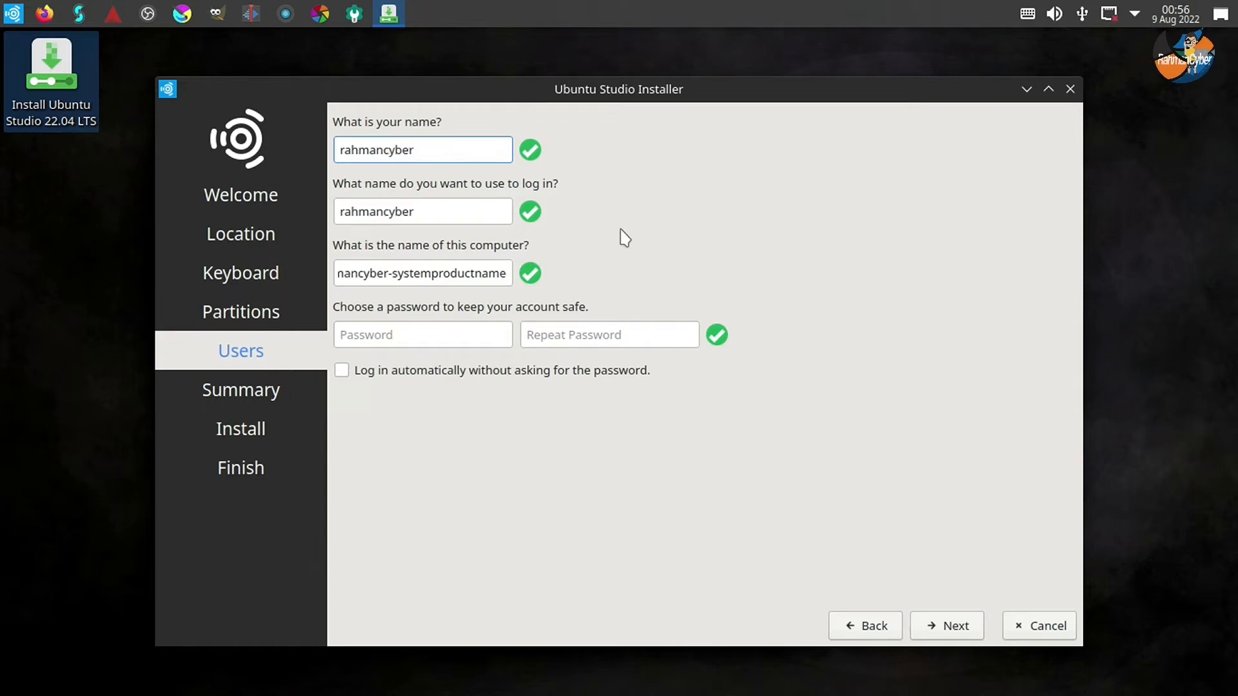
left_click(397, 269)
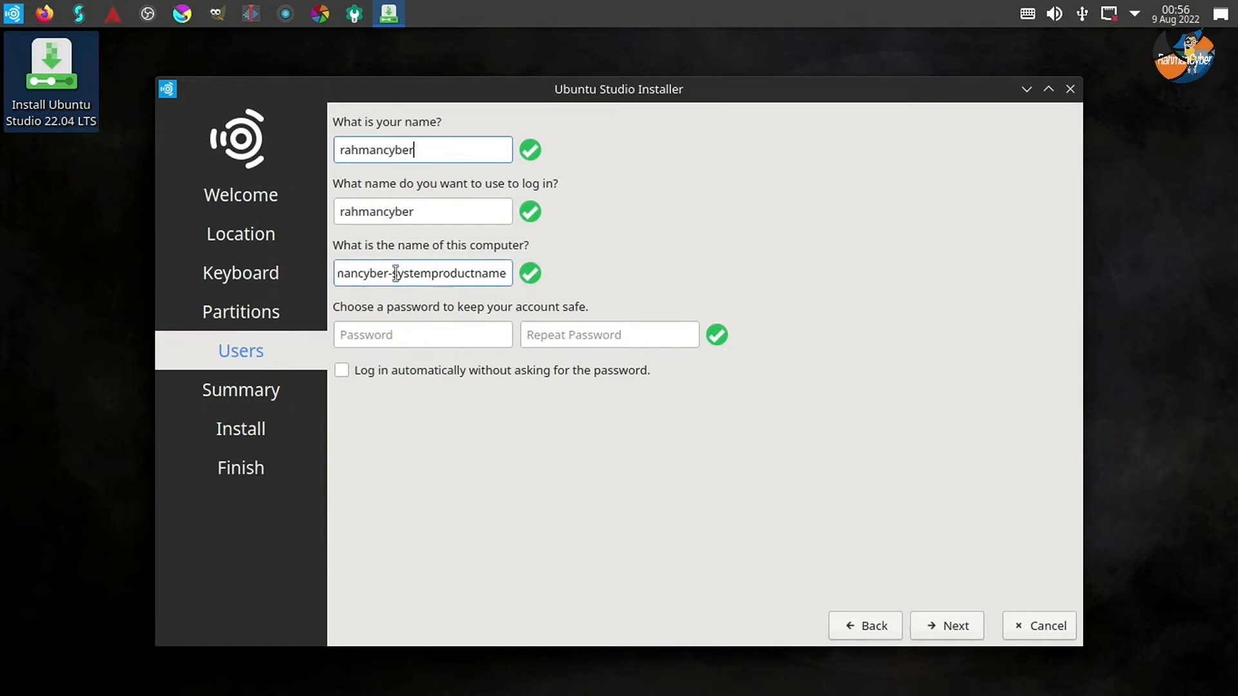
left_click_drag(397, 273, 572, 312)
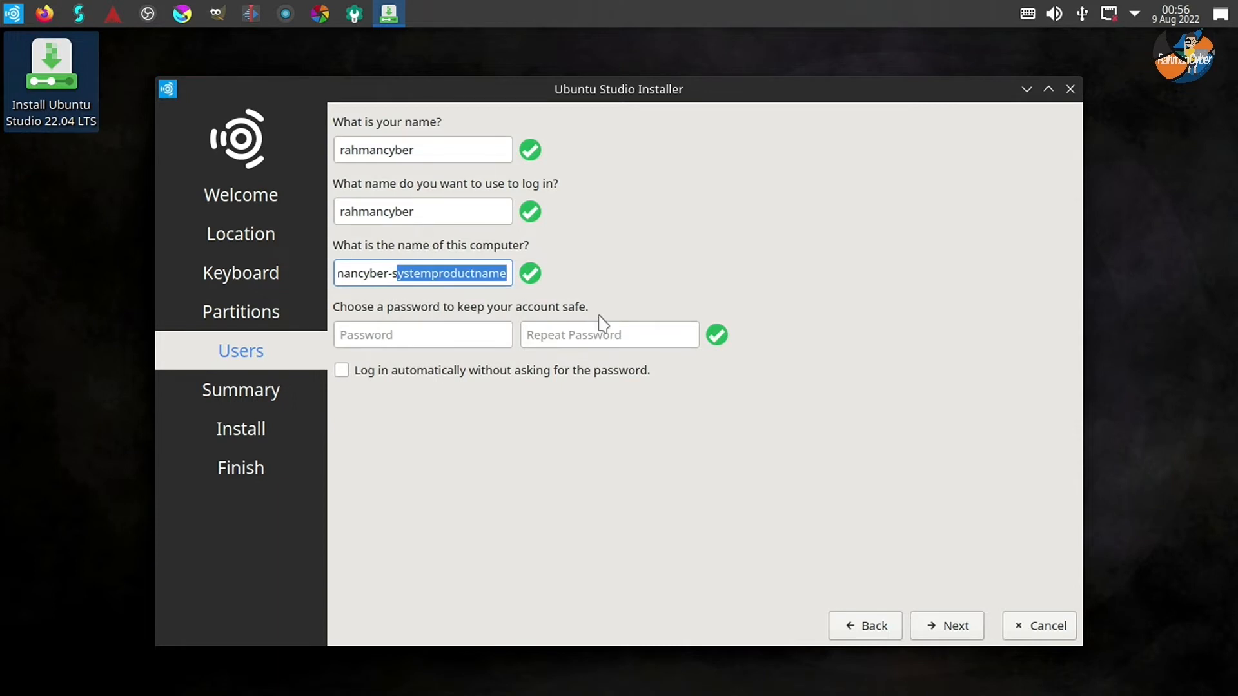
key("BackSpace")
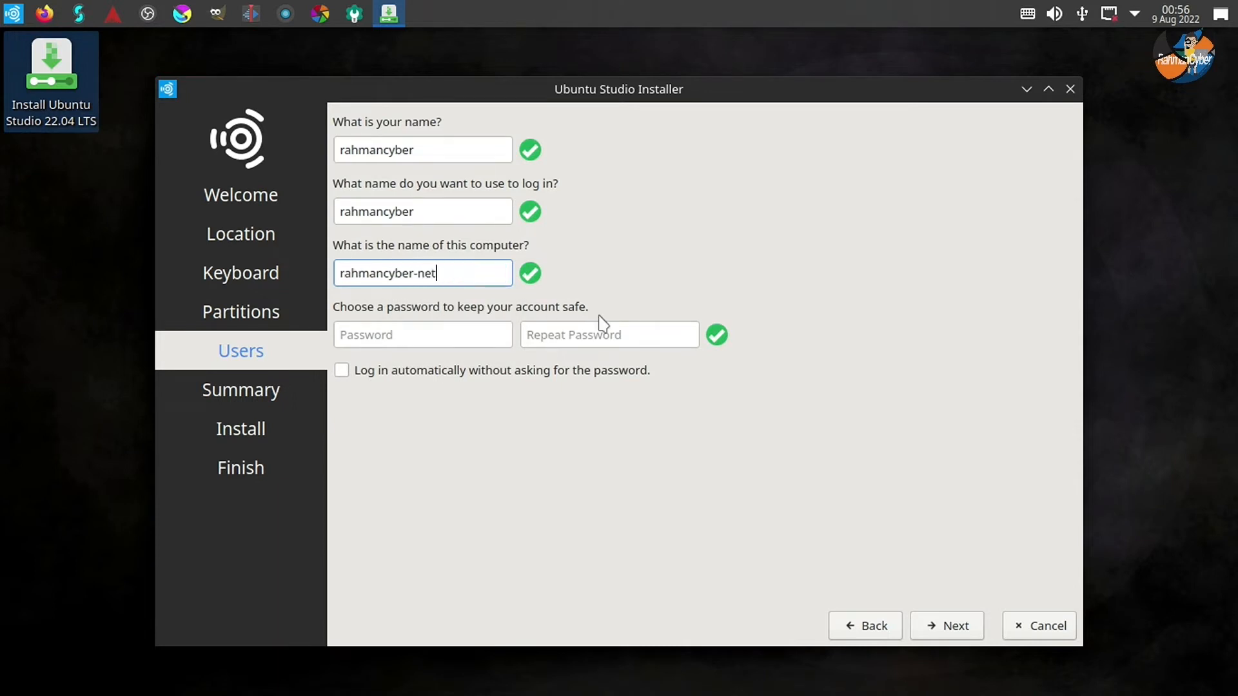
type("net")
Enter and repeat the account password, leave automatic login off, and continue to the installation summary
left_click(452, 345)
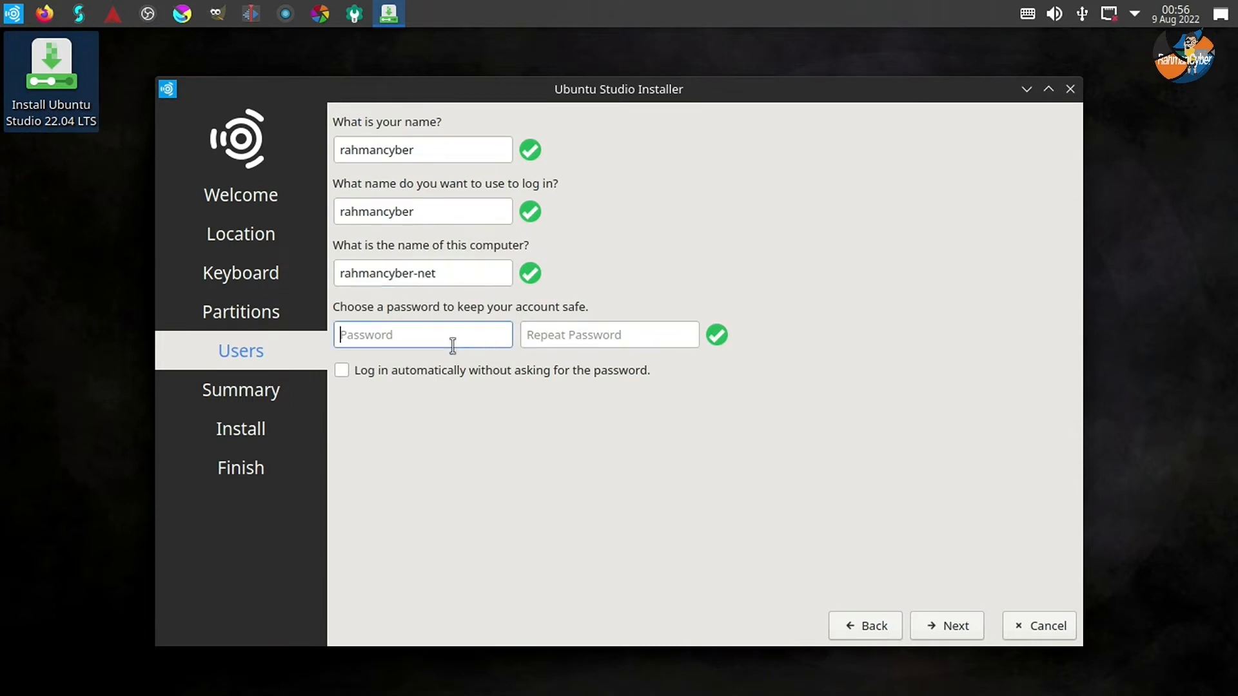
type("•")
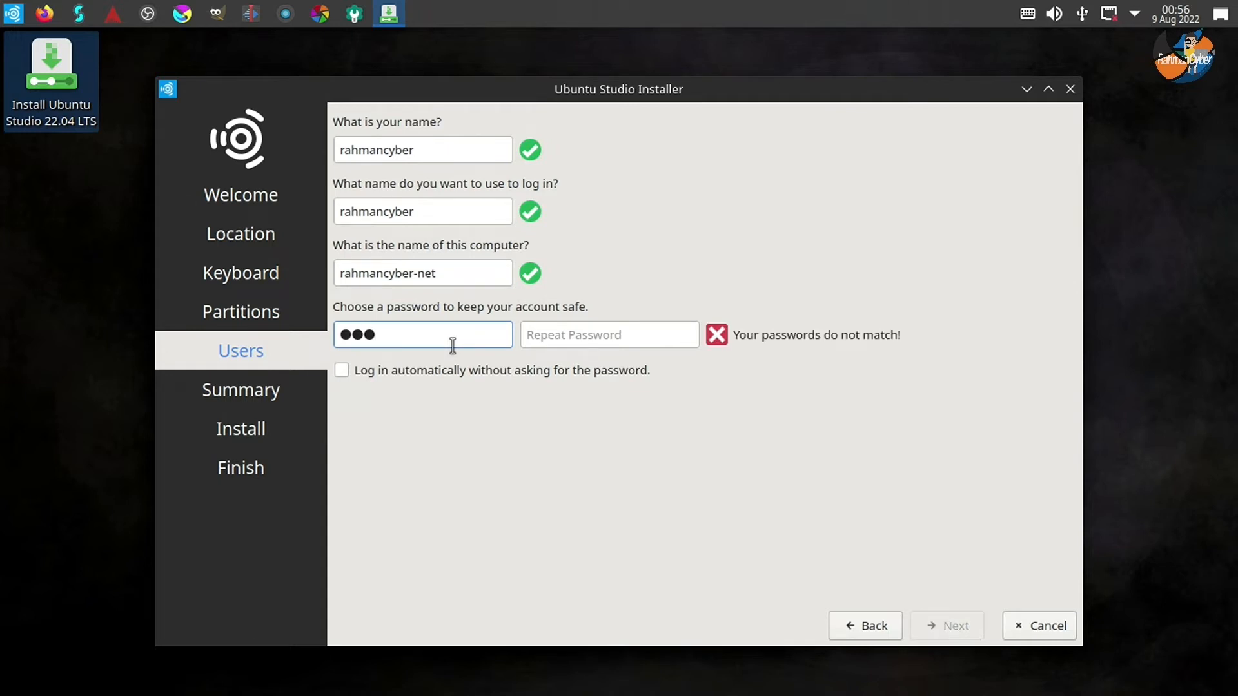
left_click(601, 333)
type("•")
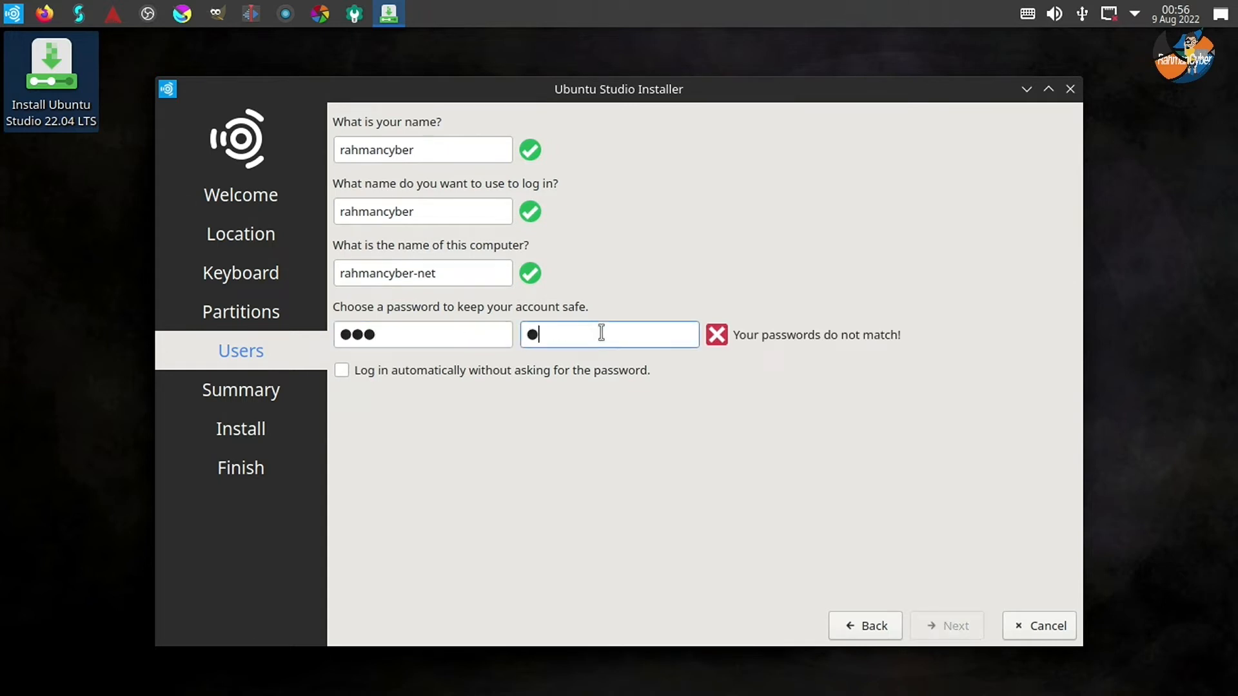
type("••")
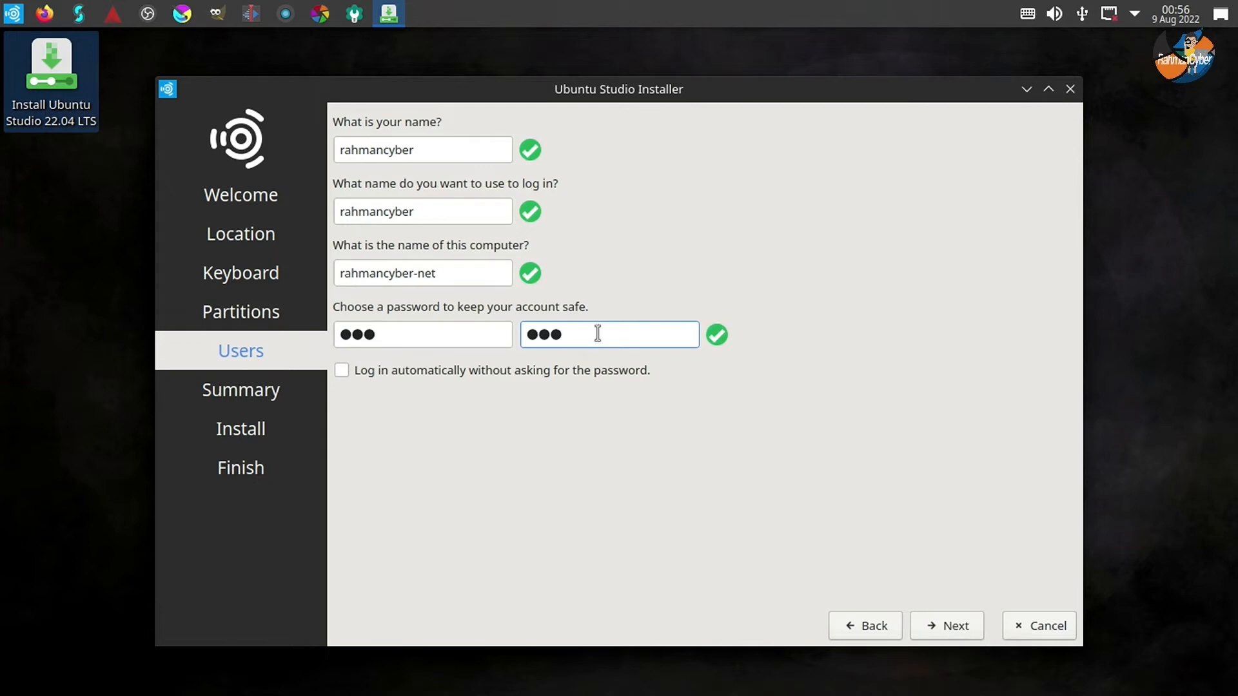
left_click(968, 624)
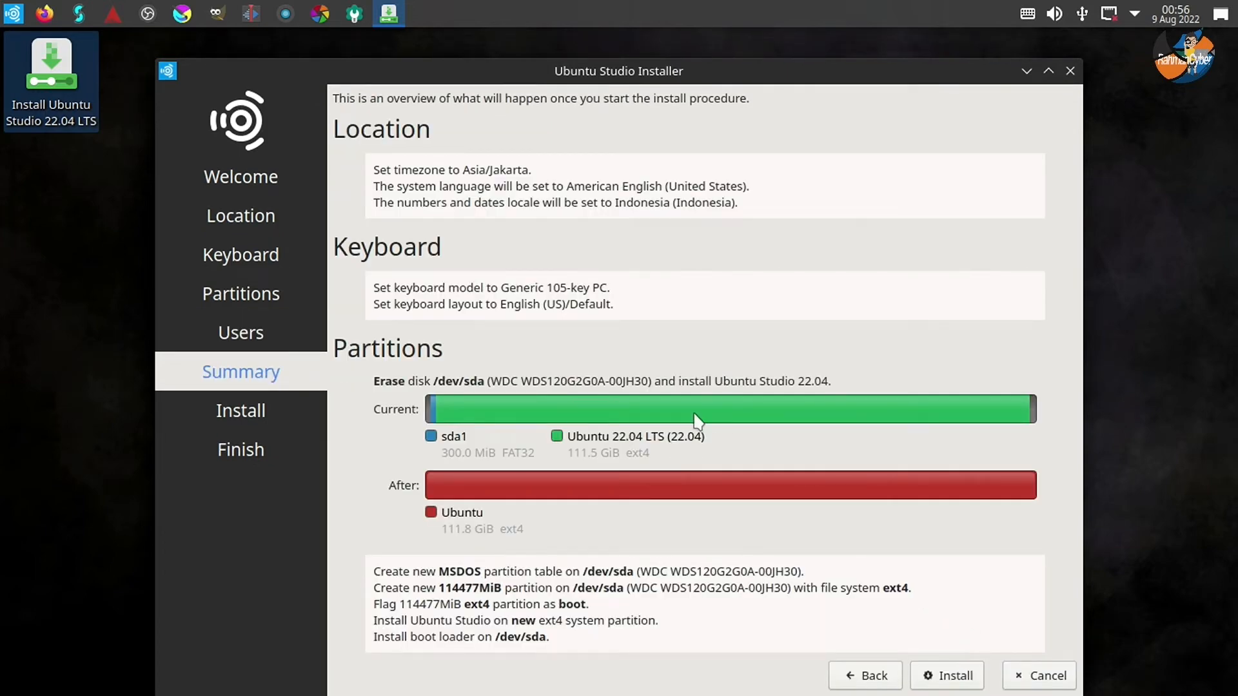
Install Ubuntu Studio on /dev/sda, confirming the disk changes, and finish with Restart now selected
left_click(949, 675)
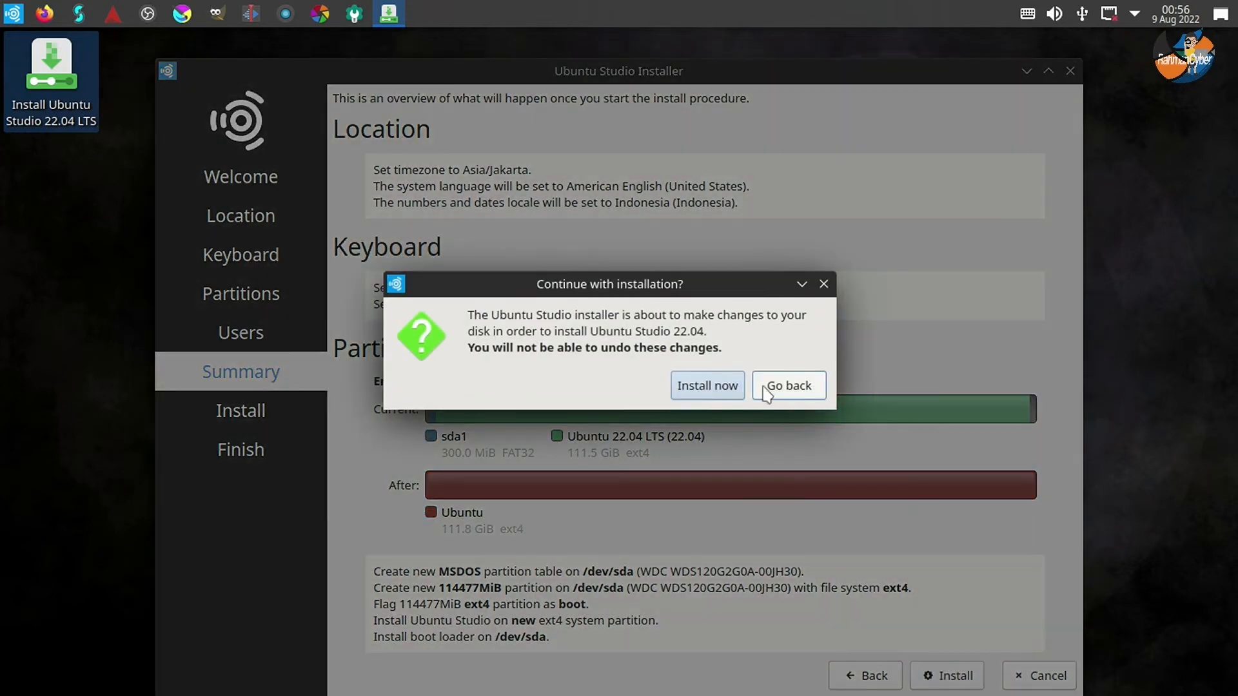
left_click(726, 387)
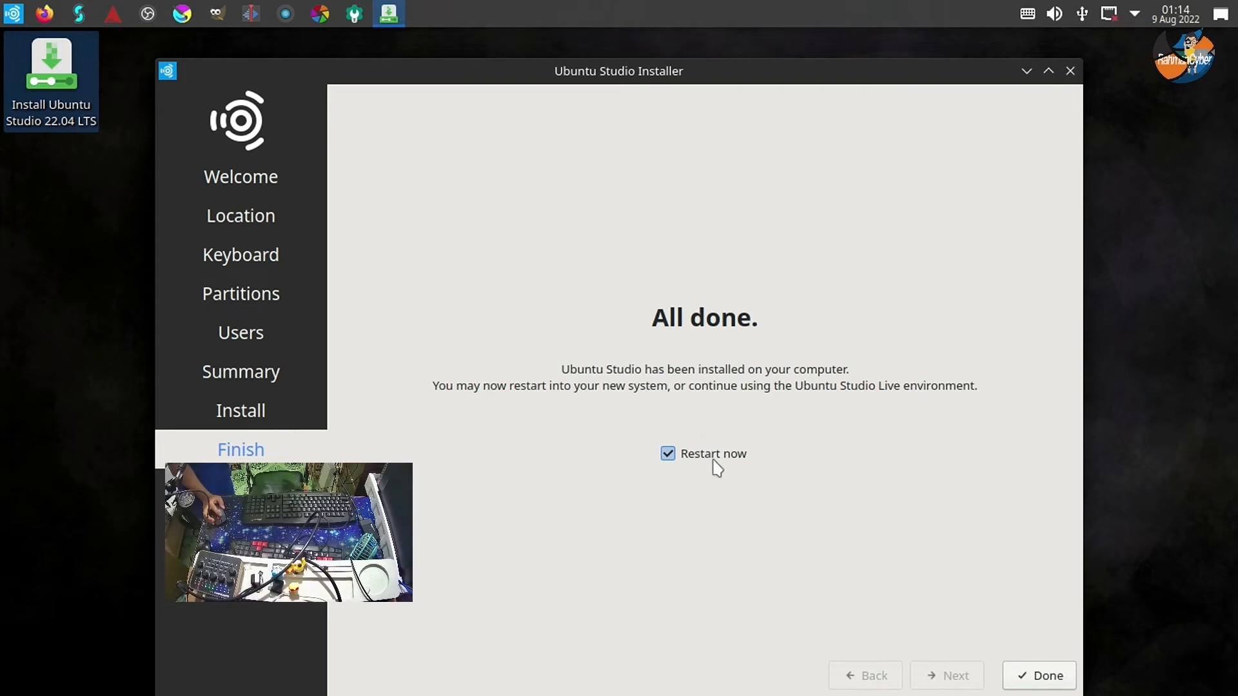
left_click(1047, 676)
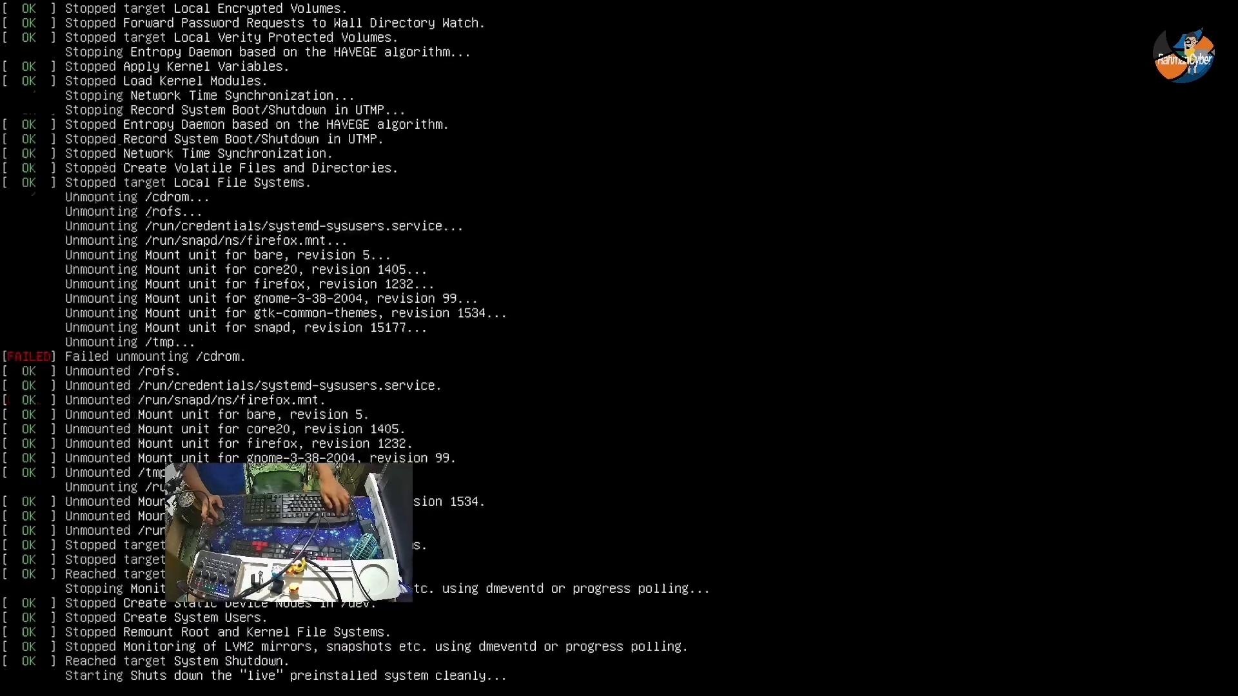
Enter the UEFI BIOS during the restart and start the newly installed system from the boot menu
key("Down")
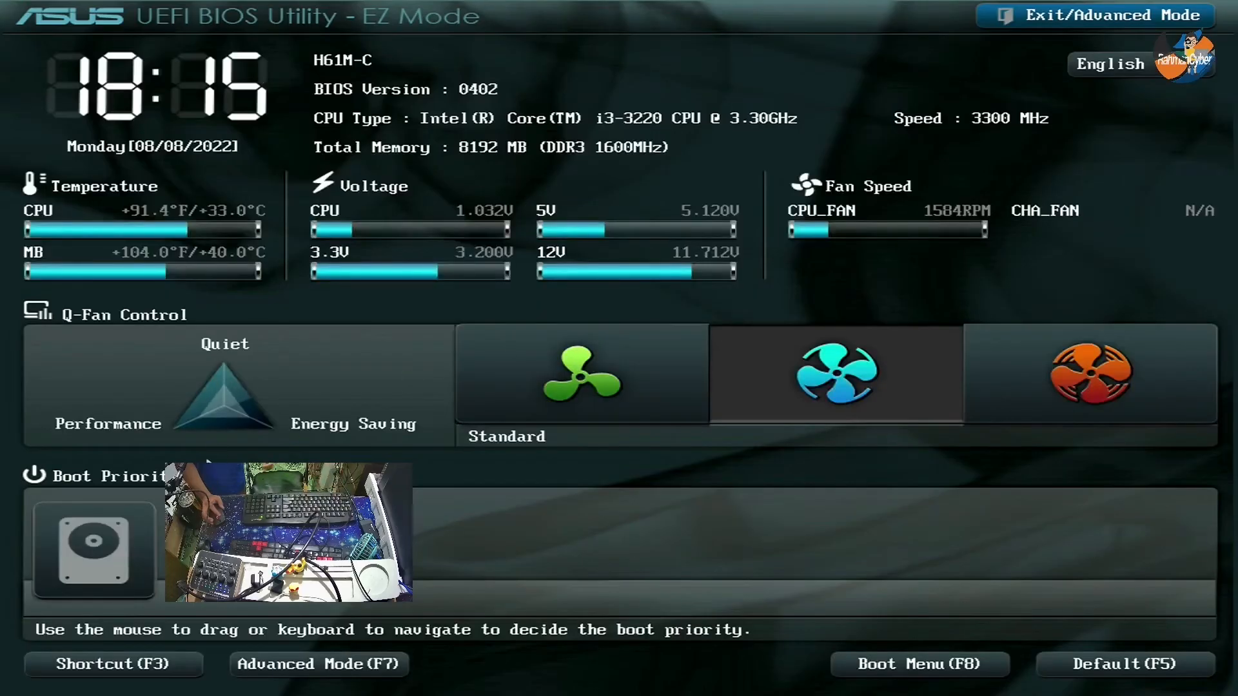
key("F8")
left_click(644, 362)
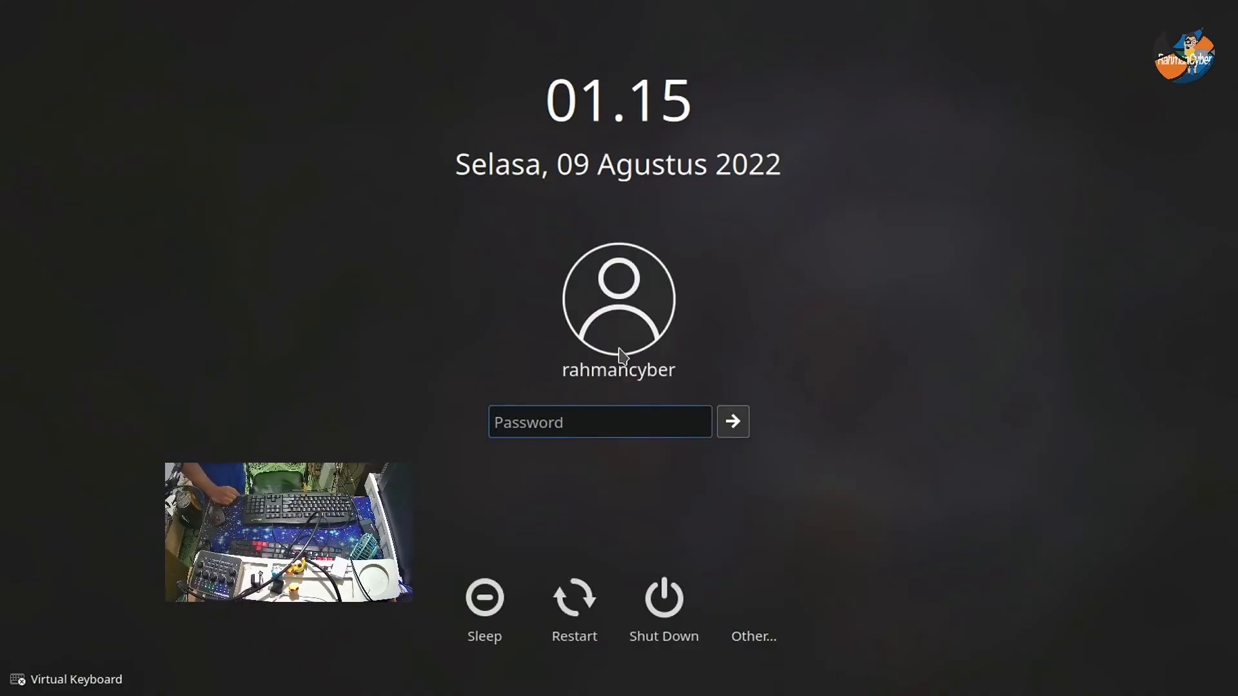
Log in to the new user account with the account password
type("••")
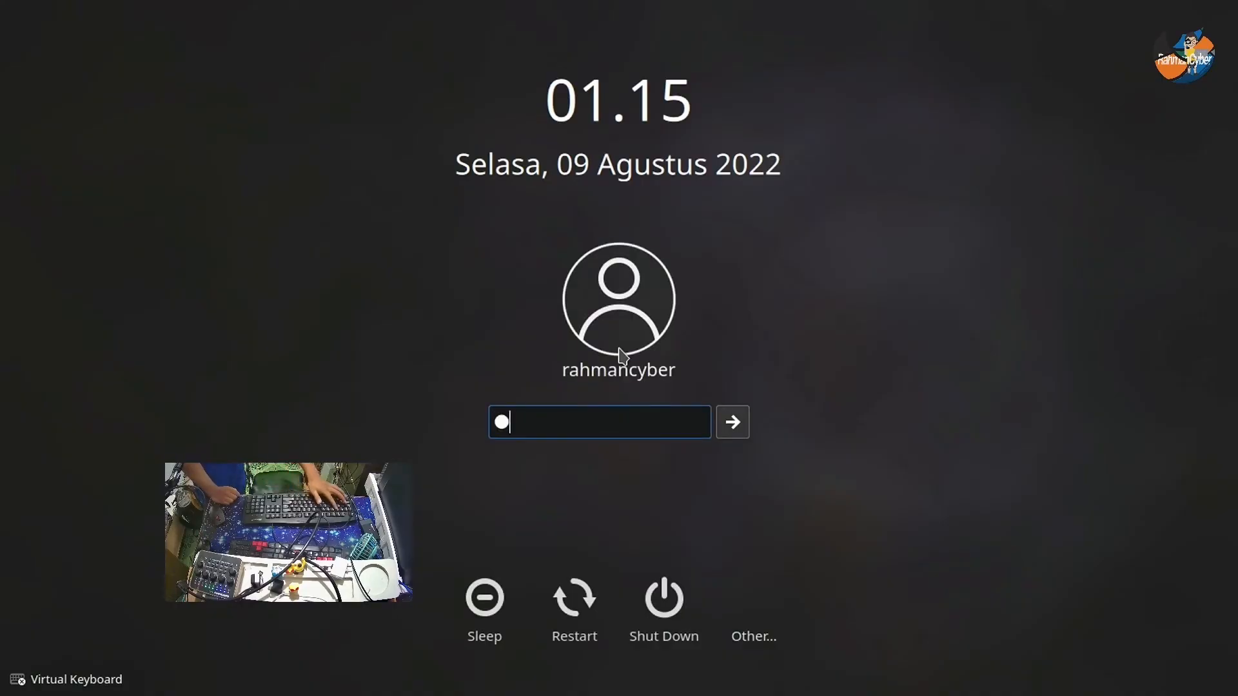
type("•")
key("Return")
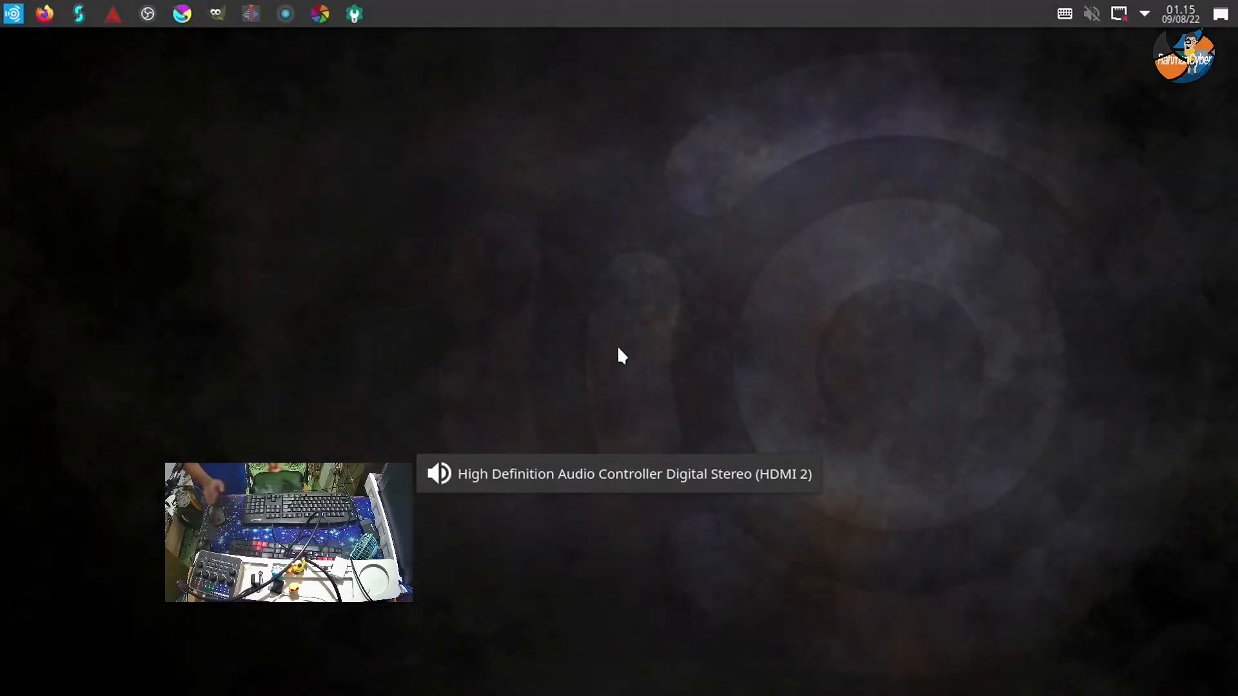
In desktop edit mode, move the task manager icons out onto the desktop and the panel to the bottom screen edge
left_click(9, 16)
right_click(613, 9)
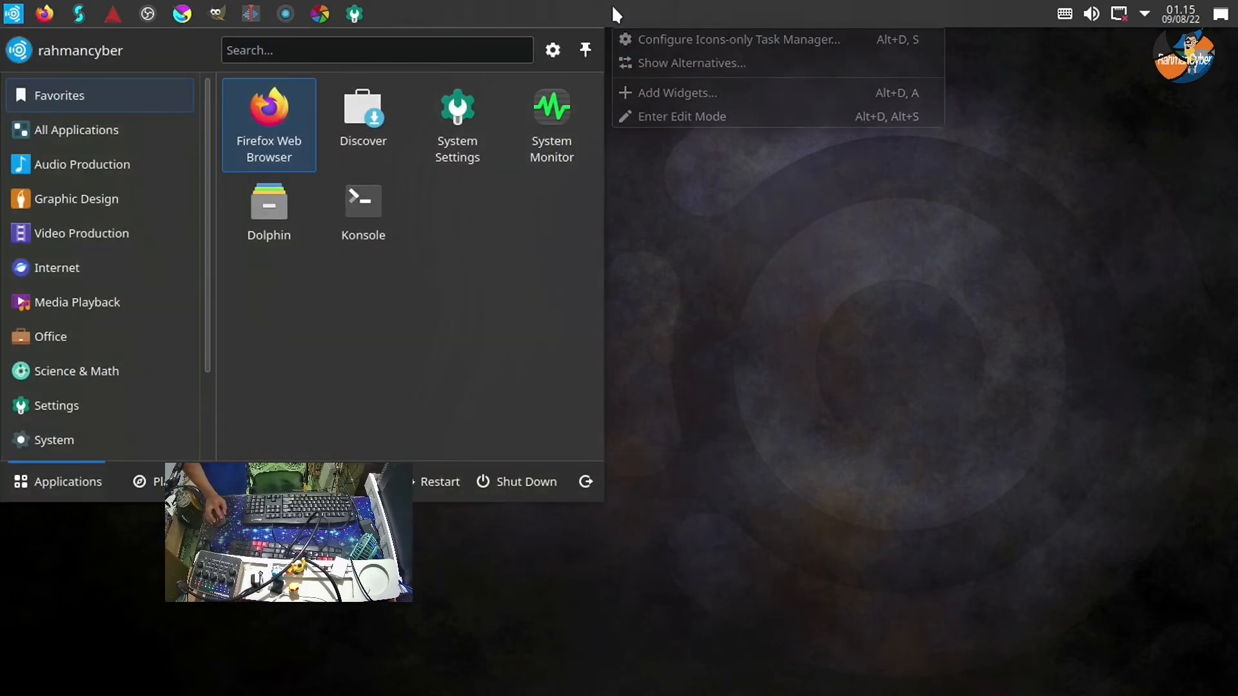
left_click(656, 121)
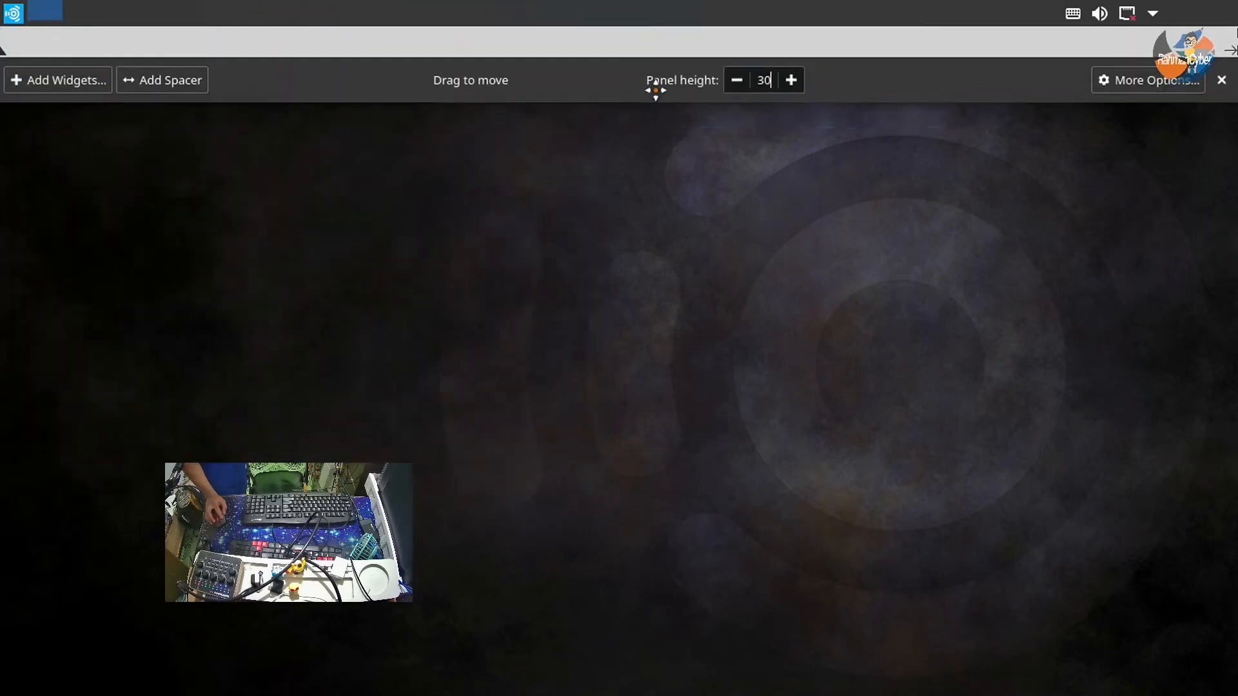
mouse_move(656, 9)
left_click_drag(656, 9, 627, 642)
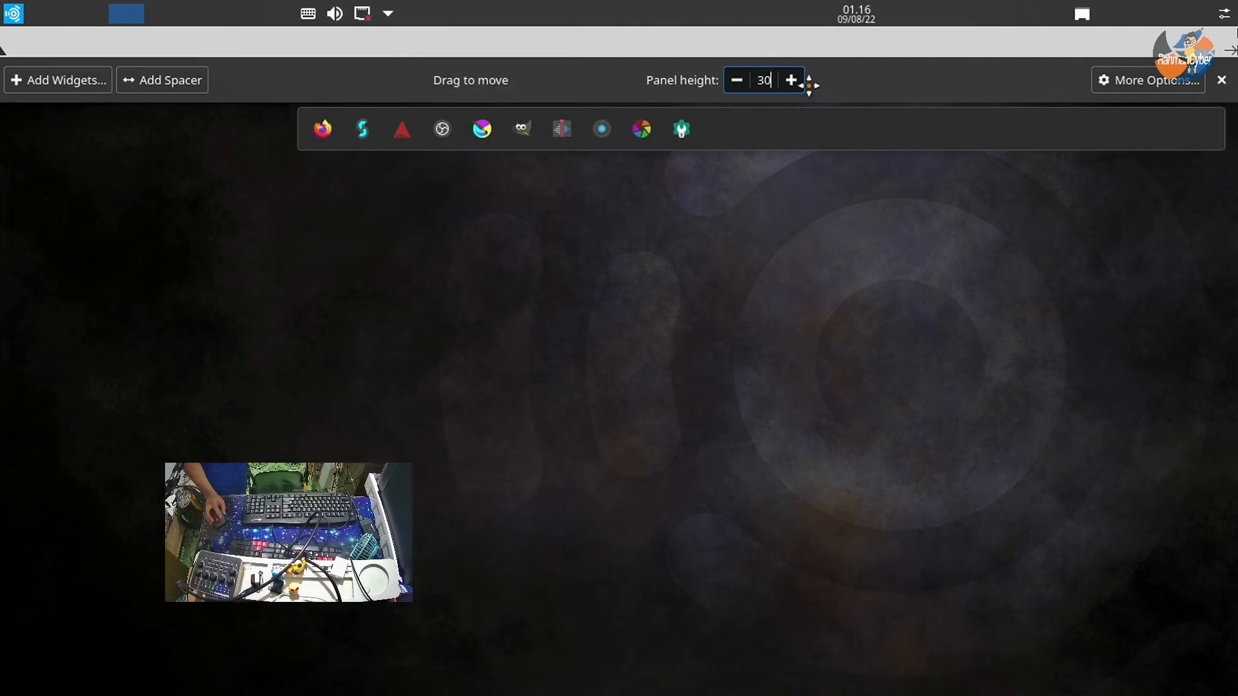
left_click_drag(855, 94, 477, 651)
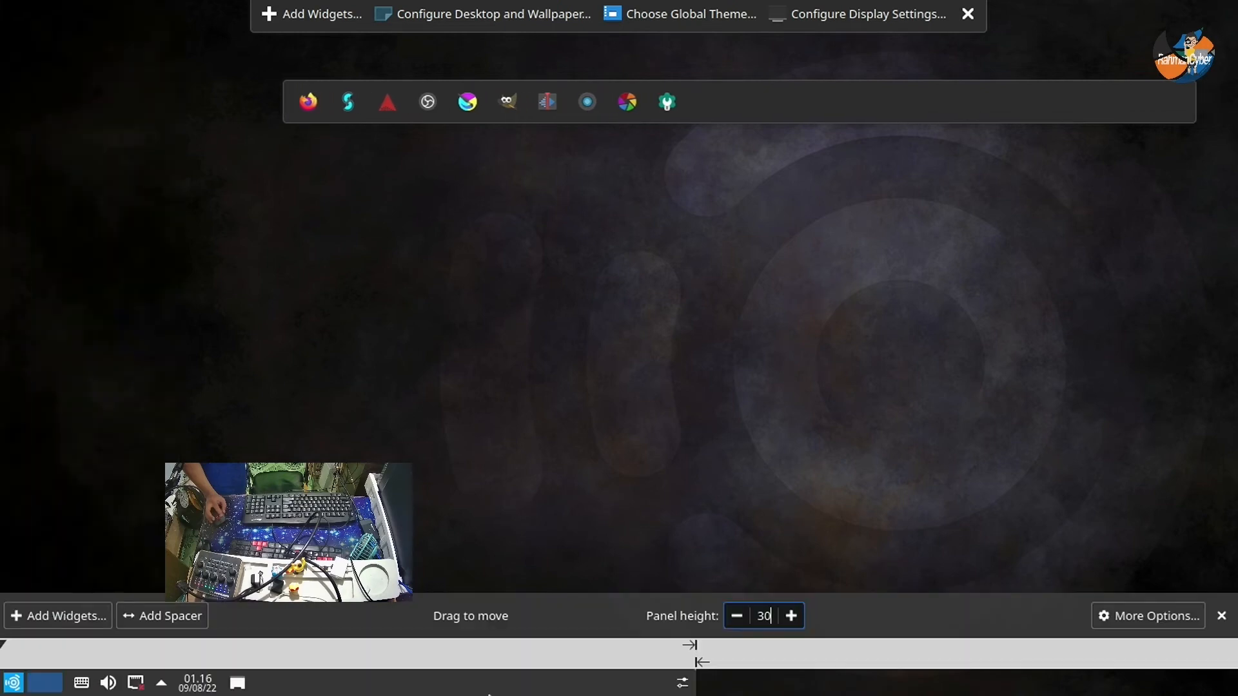
left_click(518, 266)
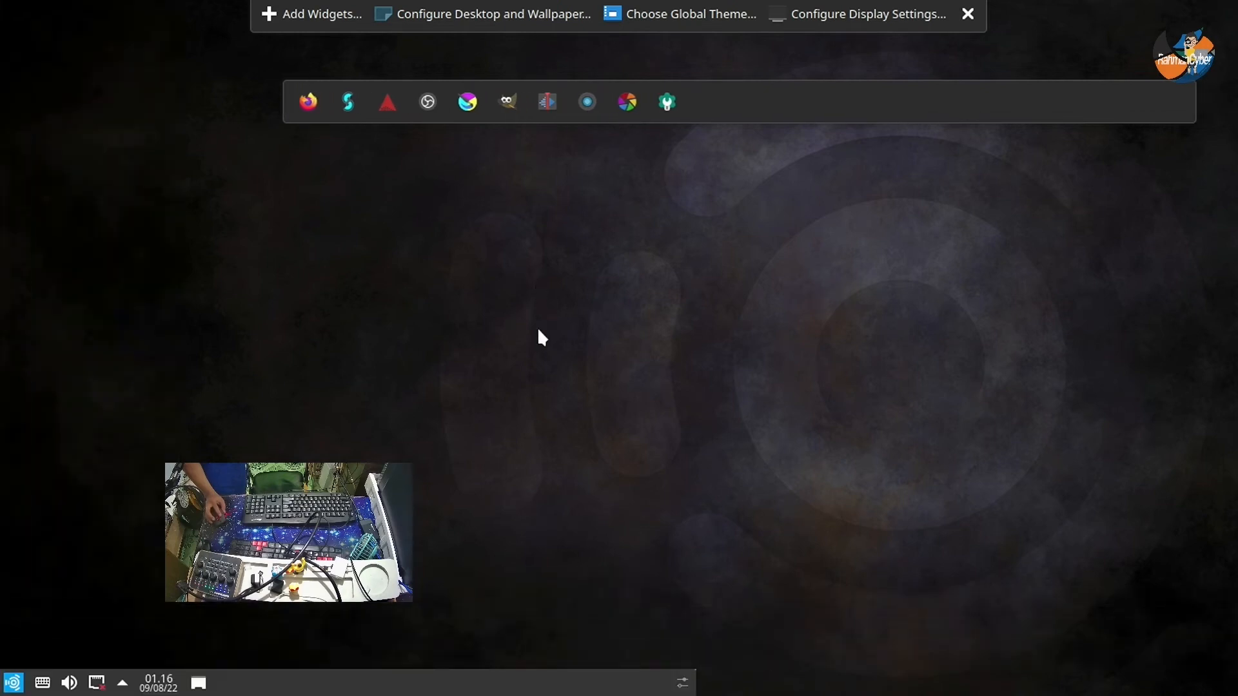
Edit the panel again to move the Pager onto the desktop, and make the panel Translucent and full width
right_click(375, 685)
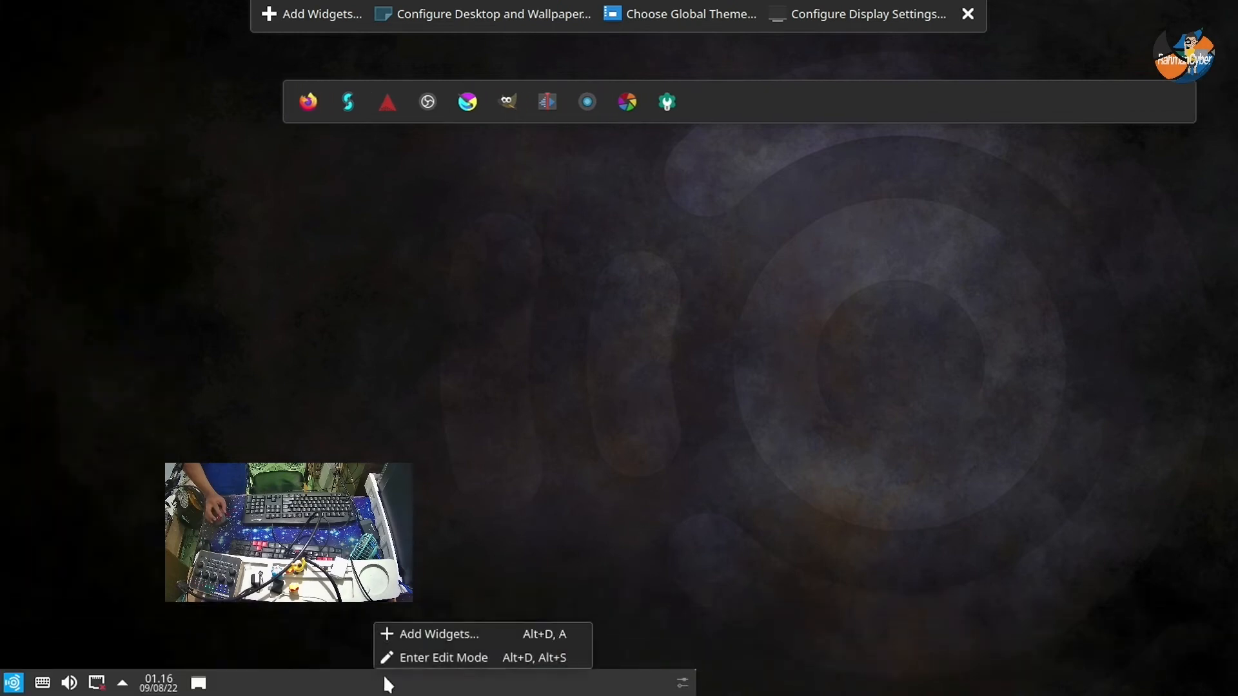
left_click(423, 658)
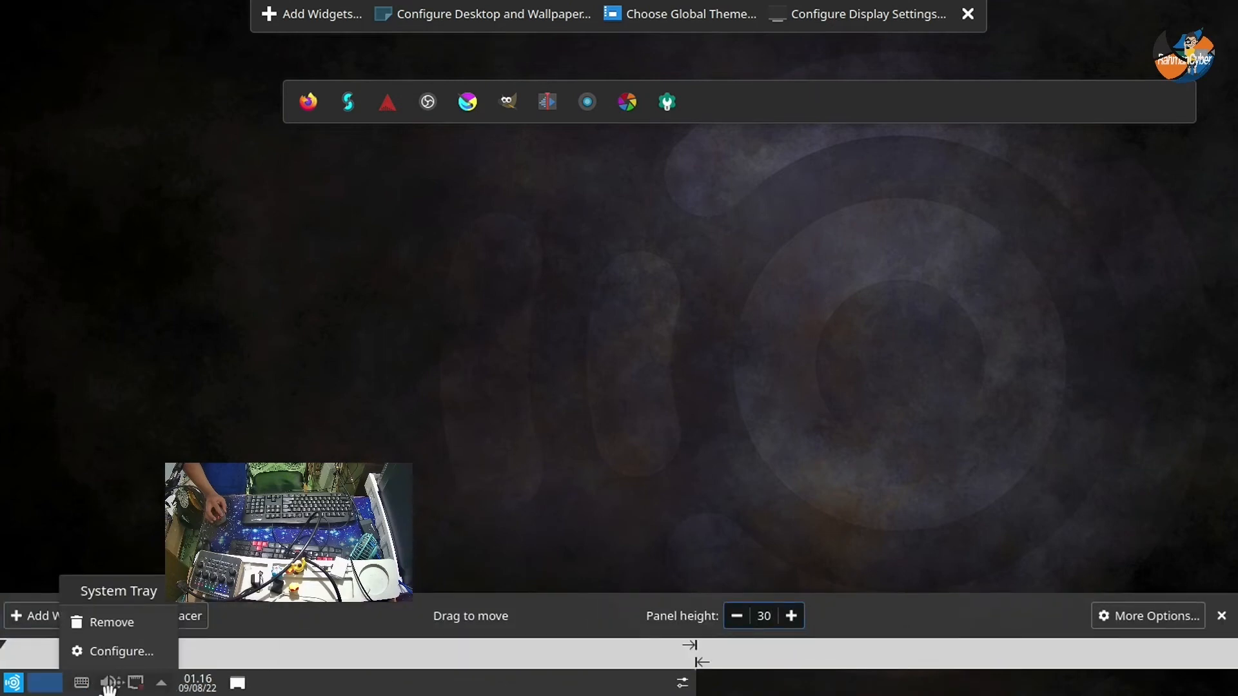
left_click_drag(55, 688, 688, 681)
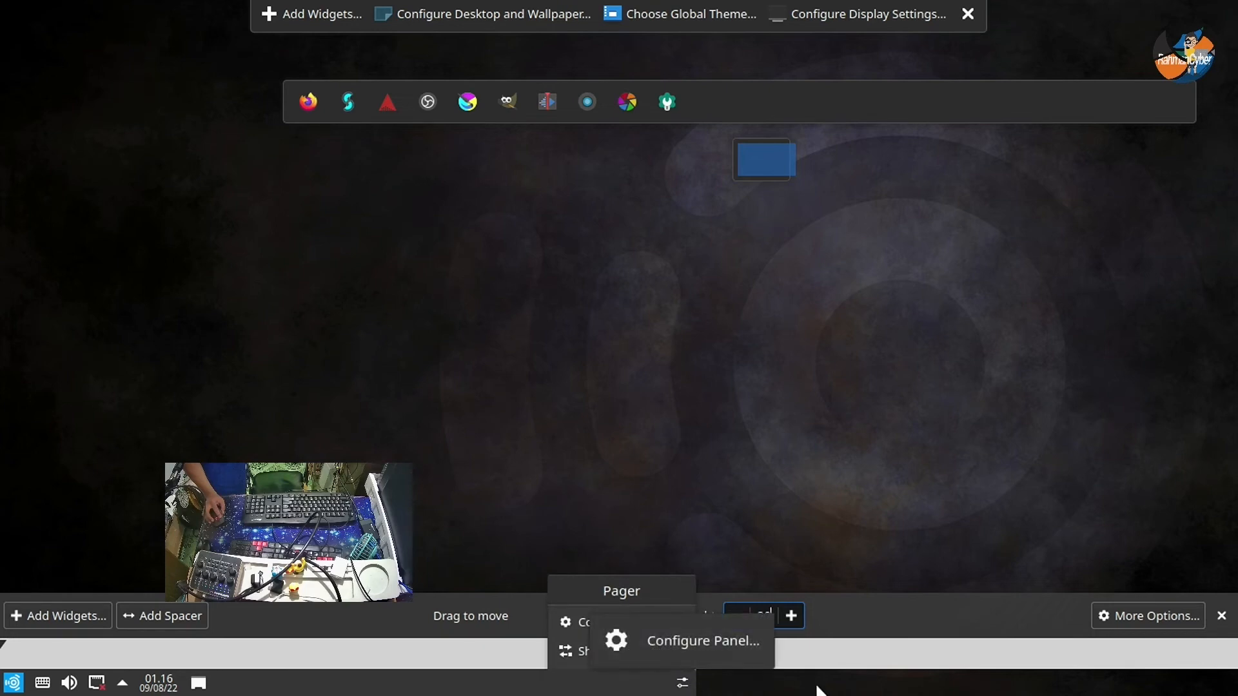
left_click(1122, 617)
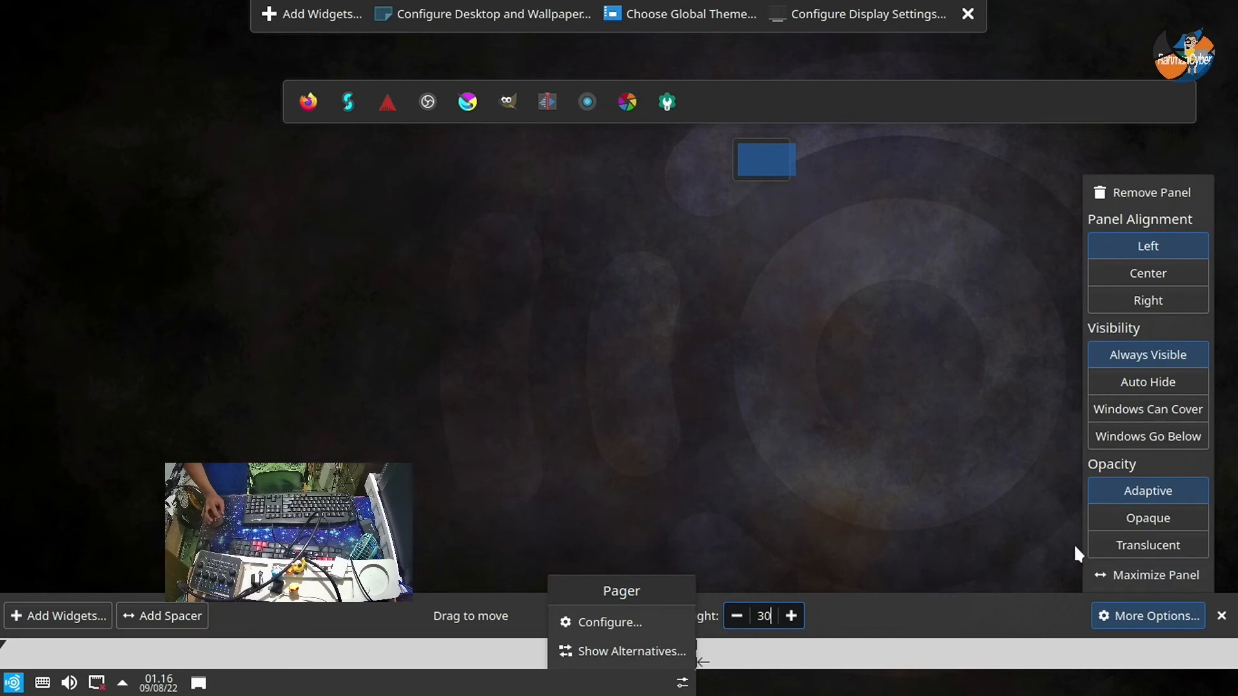
left_click(1139, 542)
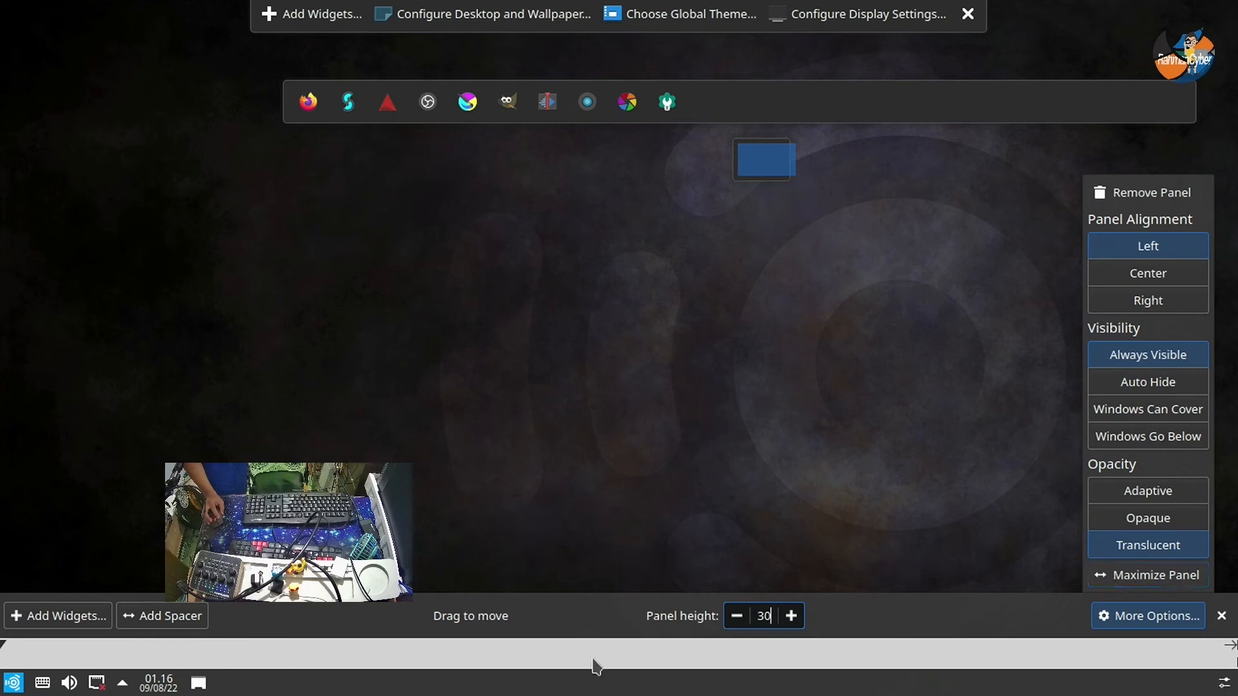
Move the Digital Clock, system tray and Minimize all Windows widgets to the far right end of the panel, and close panel editing
mouse_move(145, 688)
left_click_drag(145, 688, 1203, 685)
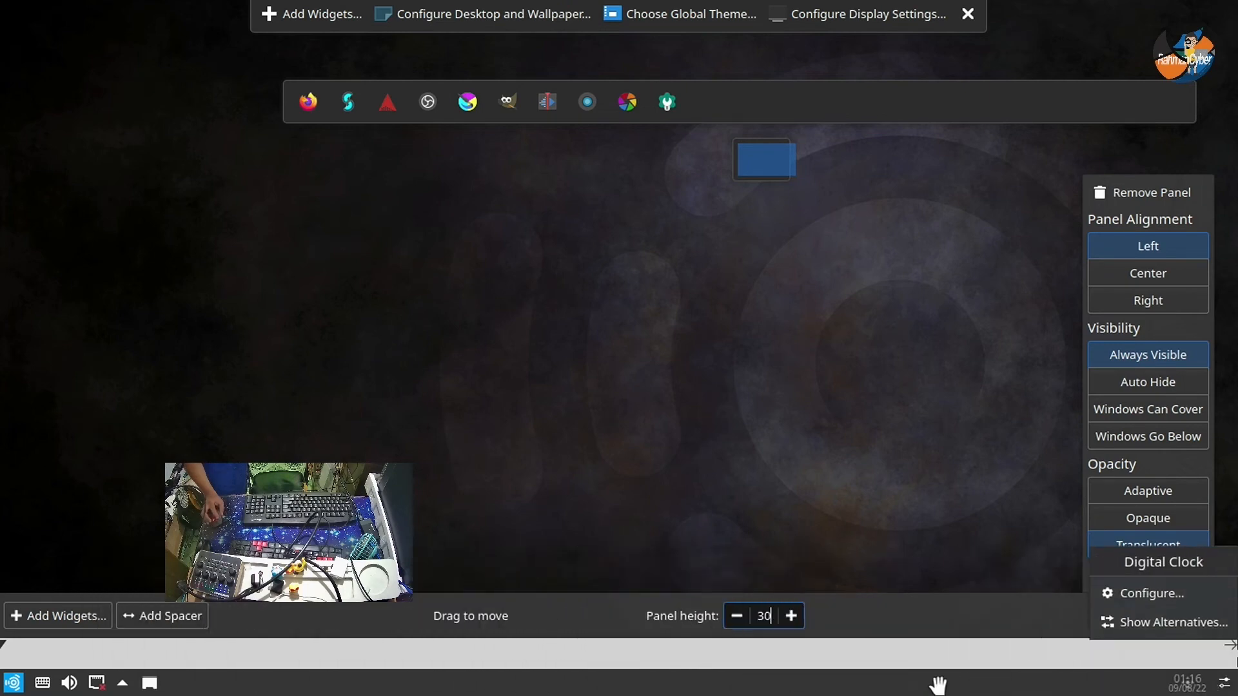
mouse_move(137, 676)
left_click_drag(137, 675, 1035, 678)
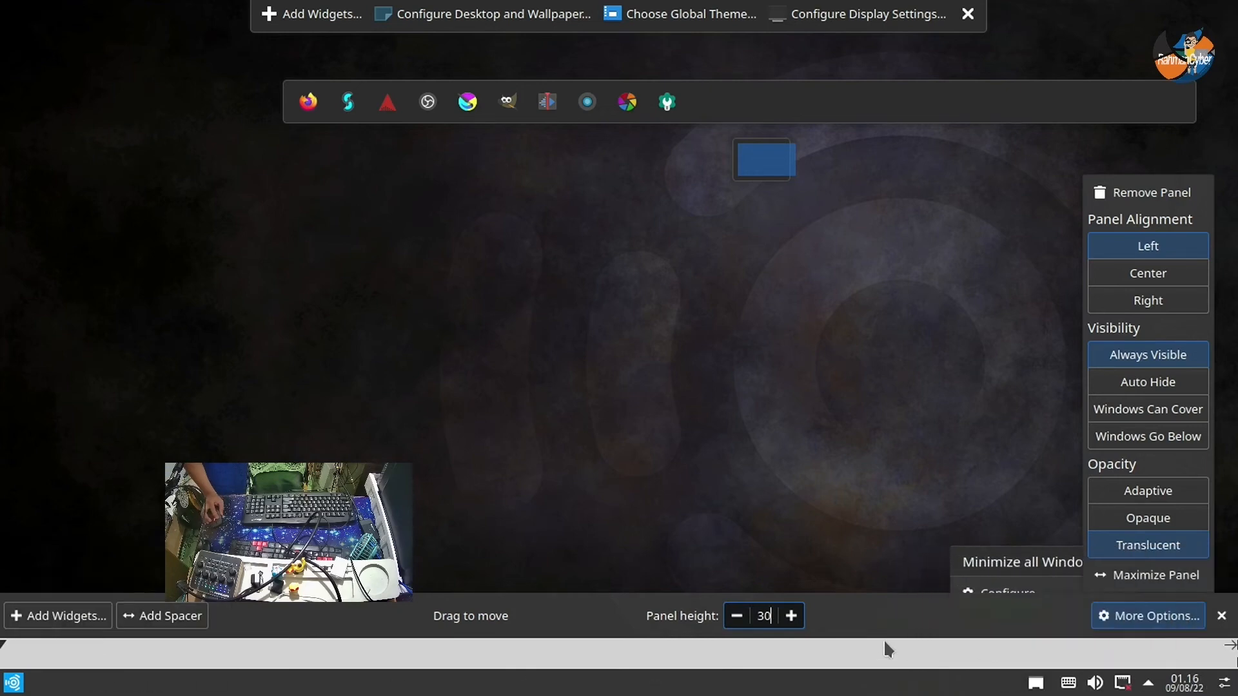
left_click(760, 489)
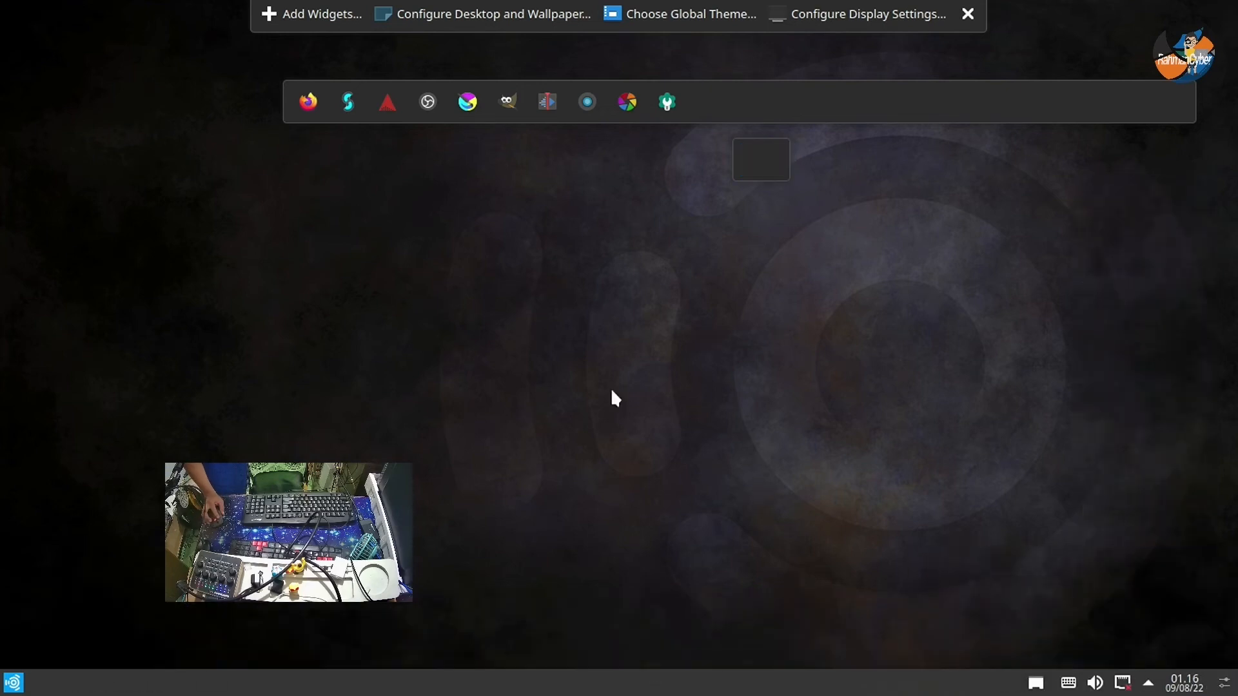
Browse the application launcher's All Applications, Audio Production and Media Playback categories
left_click(14, 682)
mouse_move(69, 299)
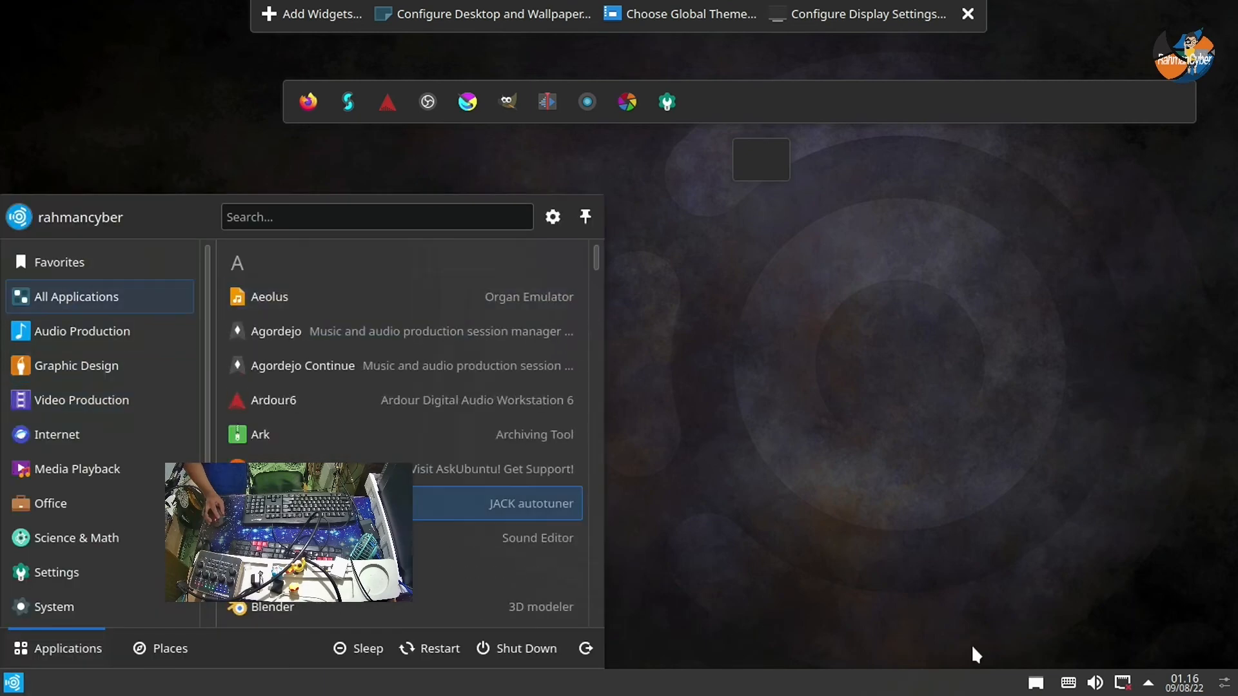
left_click(1226, 687)
left_click(1226, 688)
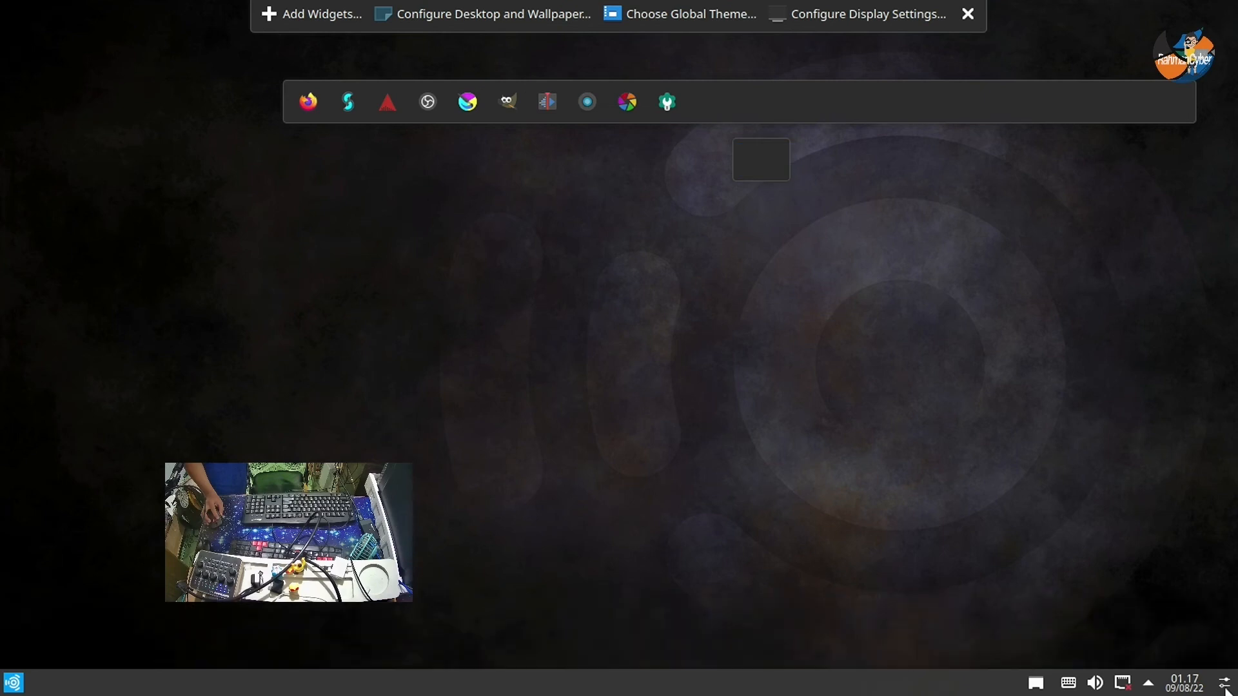
left_click(13, 682)
mouse_move(84, 338)
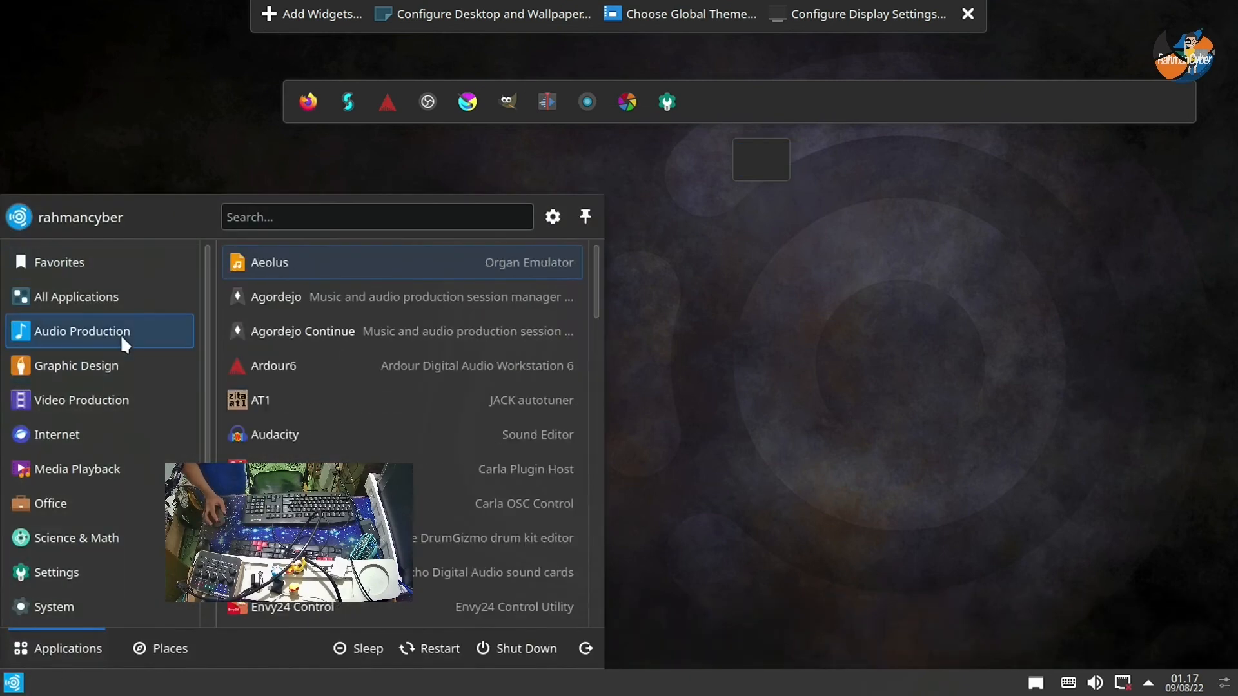
mouse_move(118, 463)
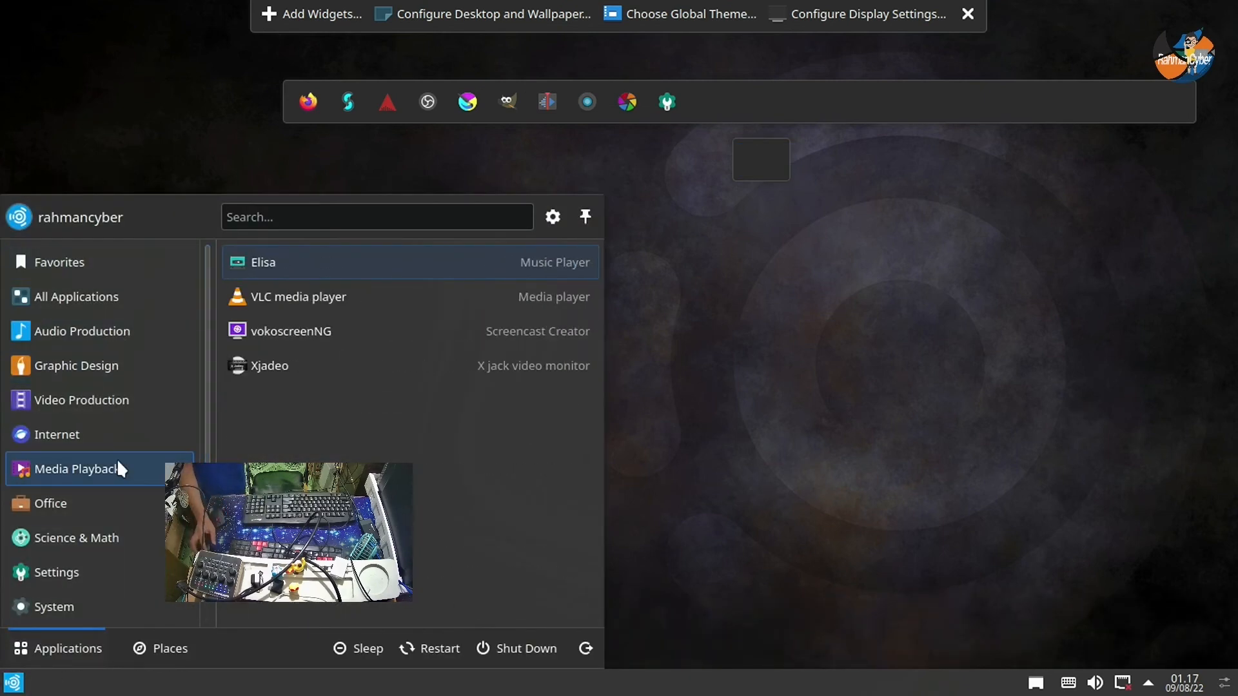
Launch Blender from the application launcher's Graphic Design category and open the Home folder in the Dolphin file manager
mouse_move(102, 366)
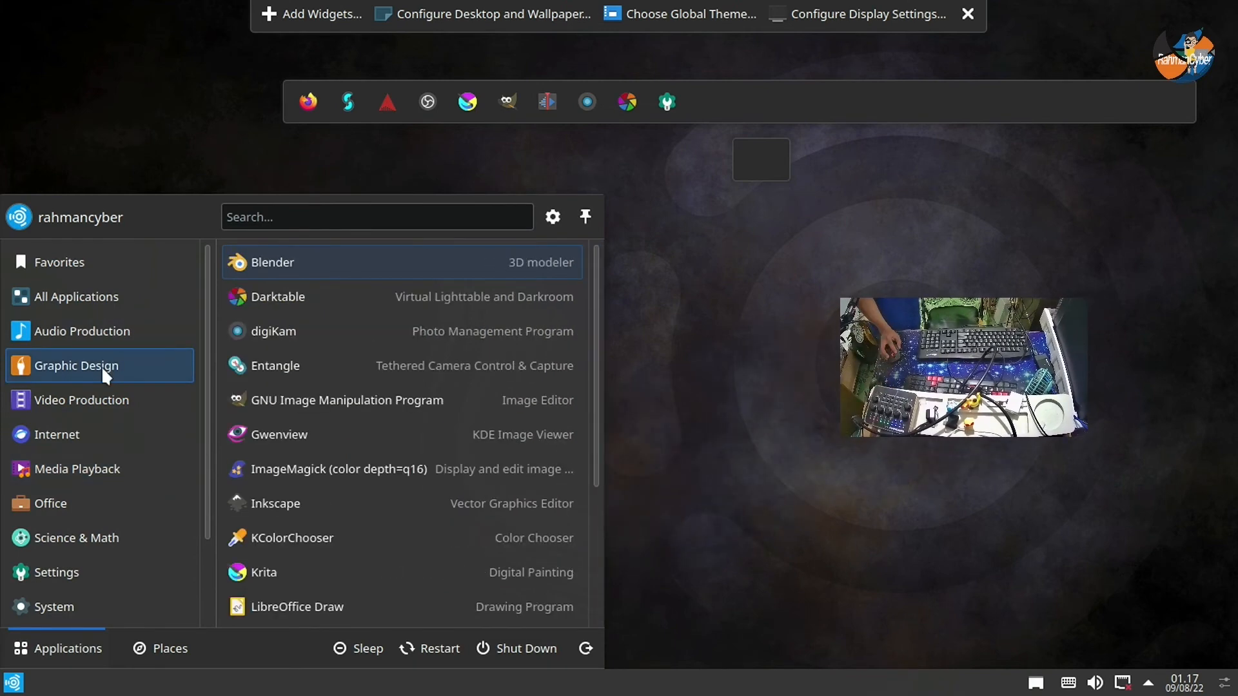
left_click(374, 260)
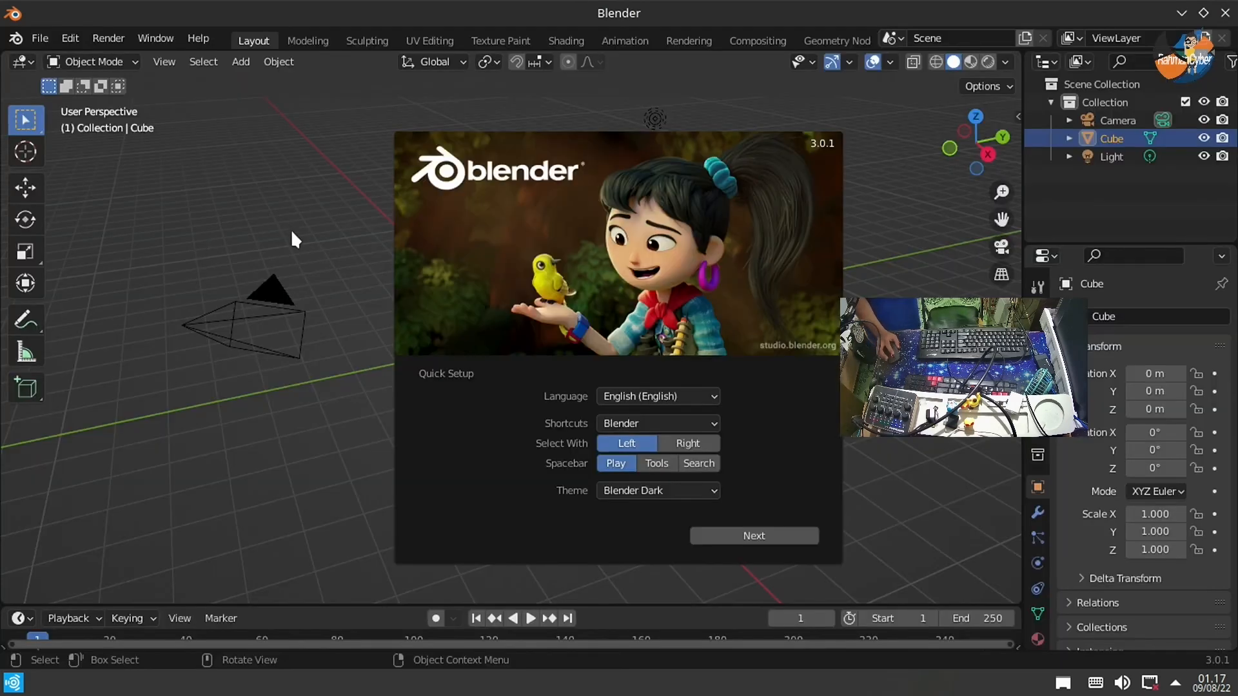
key("super+e")
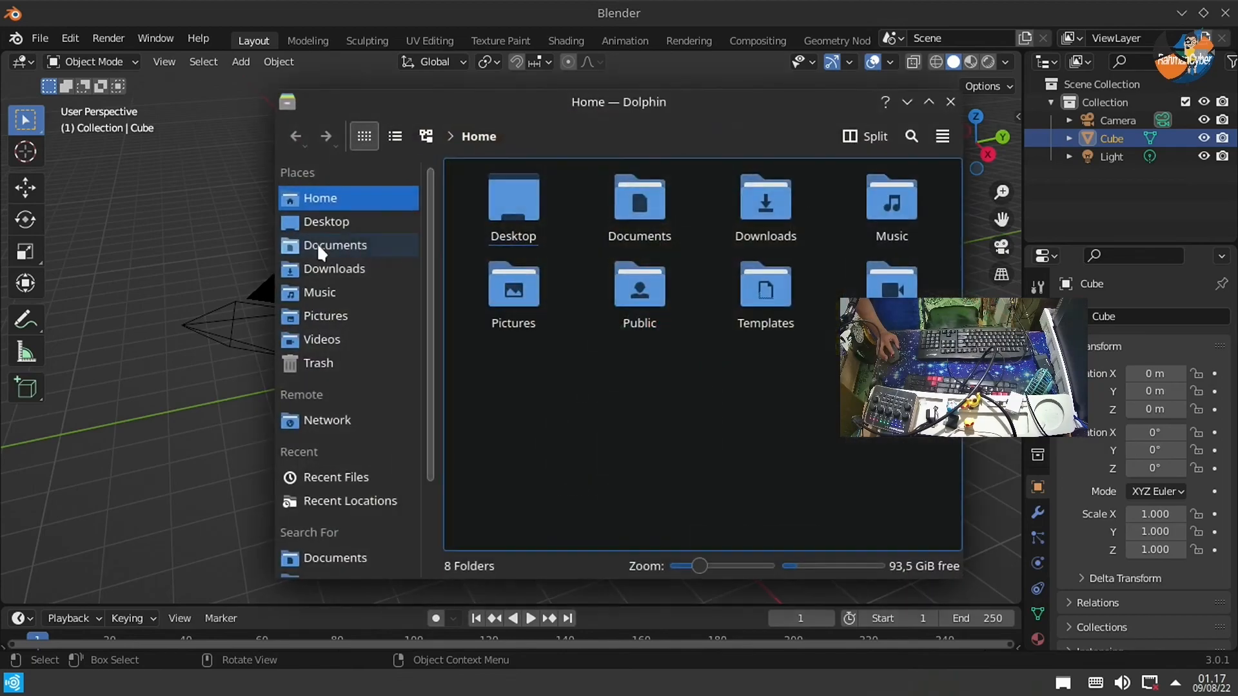
scroll(364, 470, "down", 3)
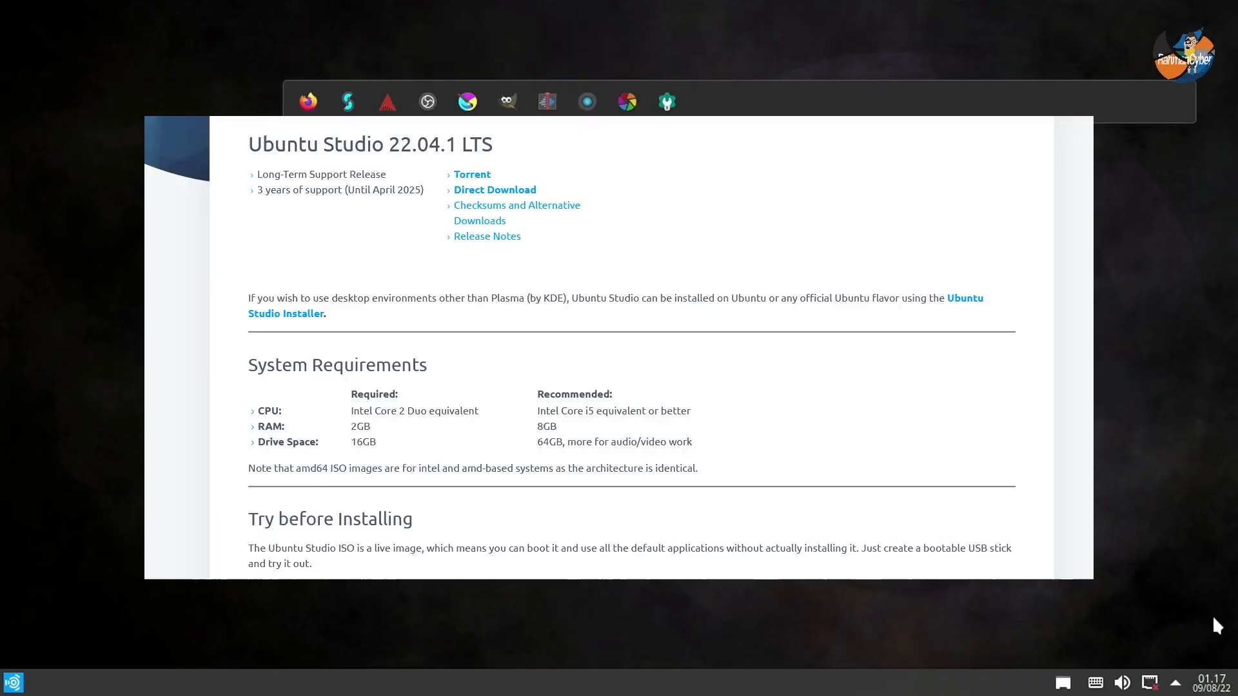
left_click(1213, 684)
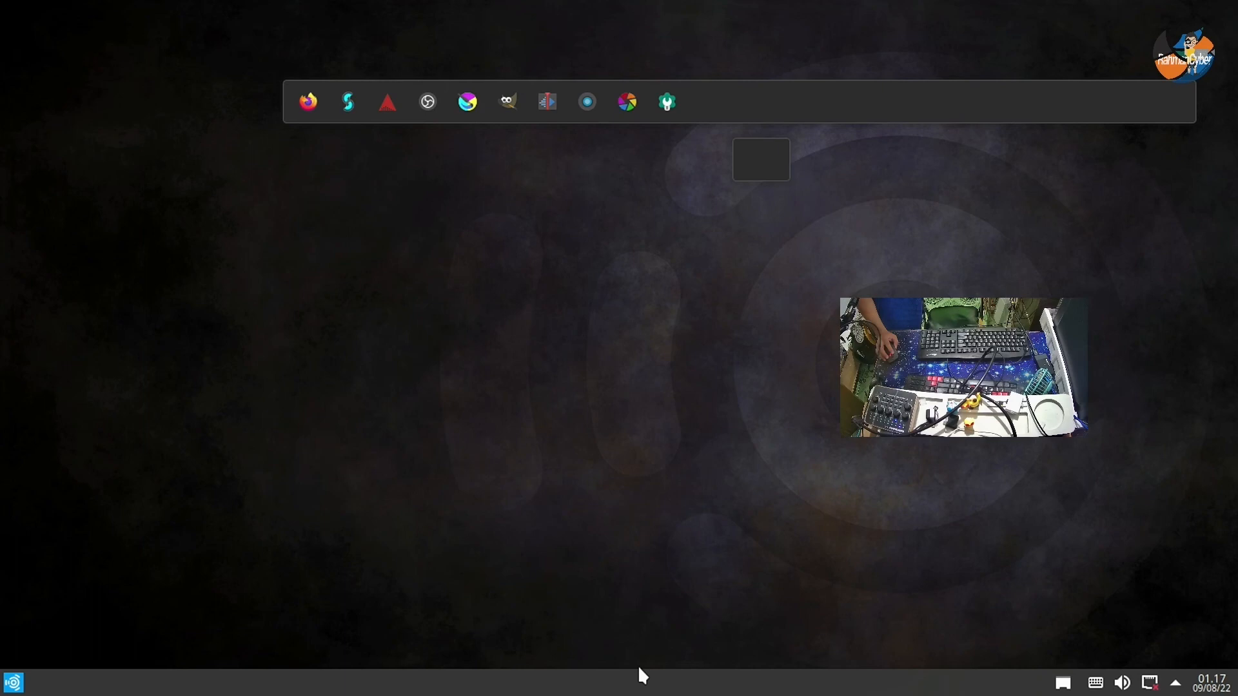
In edit mode, move the task manager icons from the desktop back into the panel beside the application launcher, and leave edit mode
right_click(640, 678)
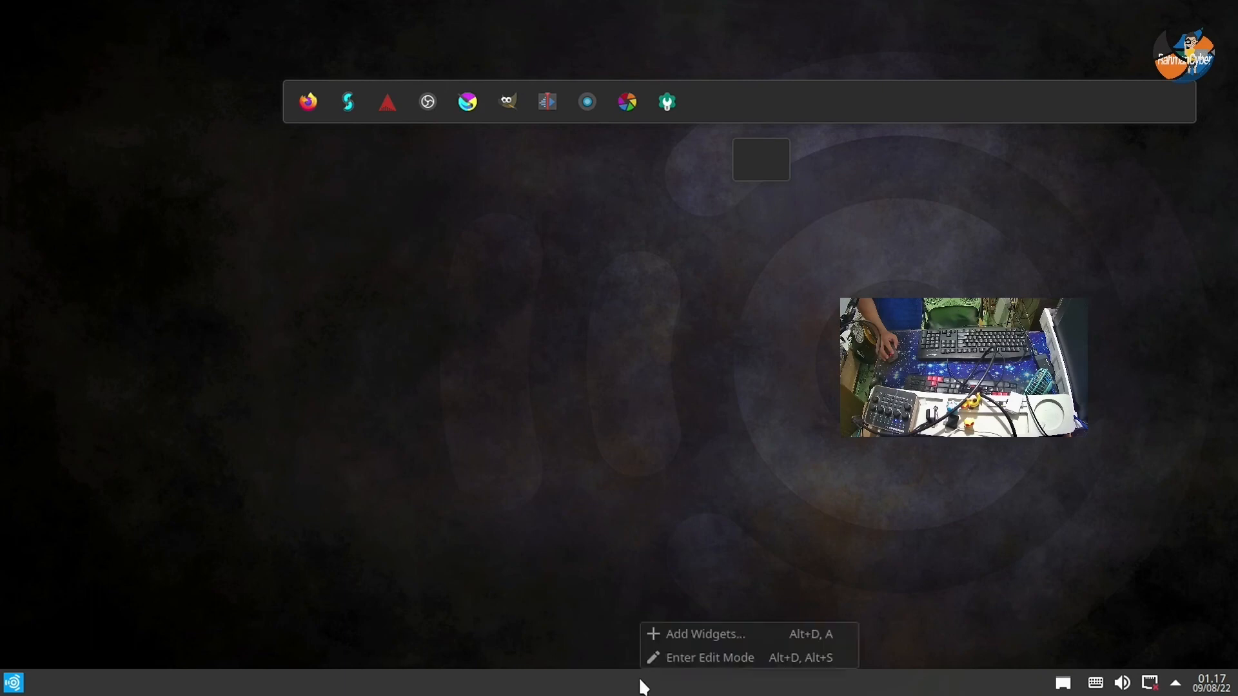
left_click(691, 652)
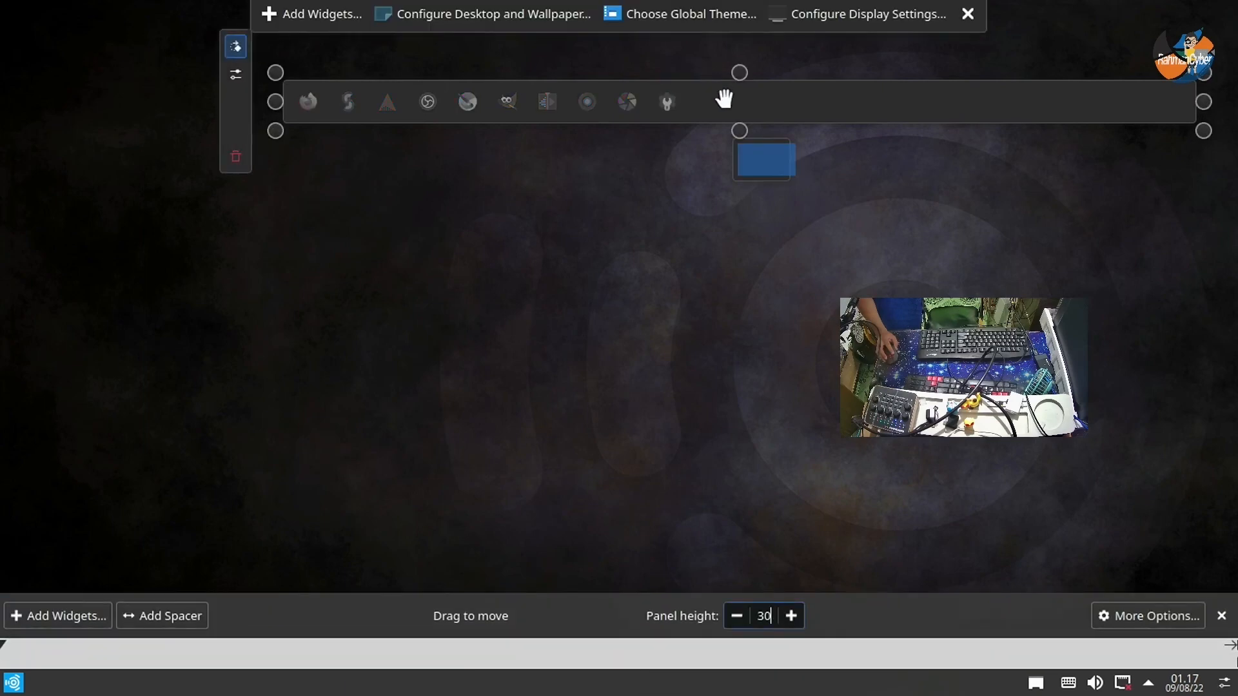
left_click_drag(724, 99, 551, 690)
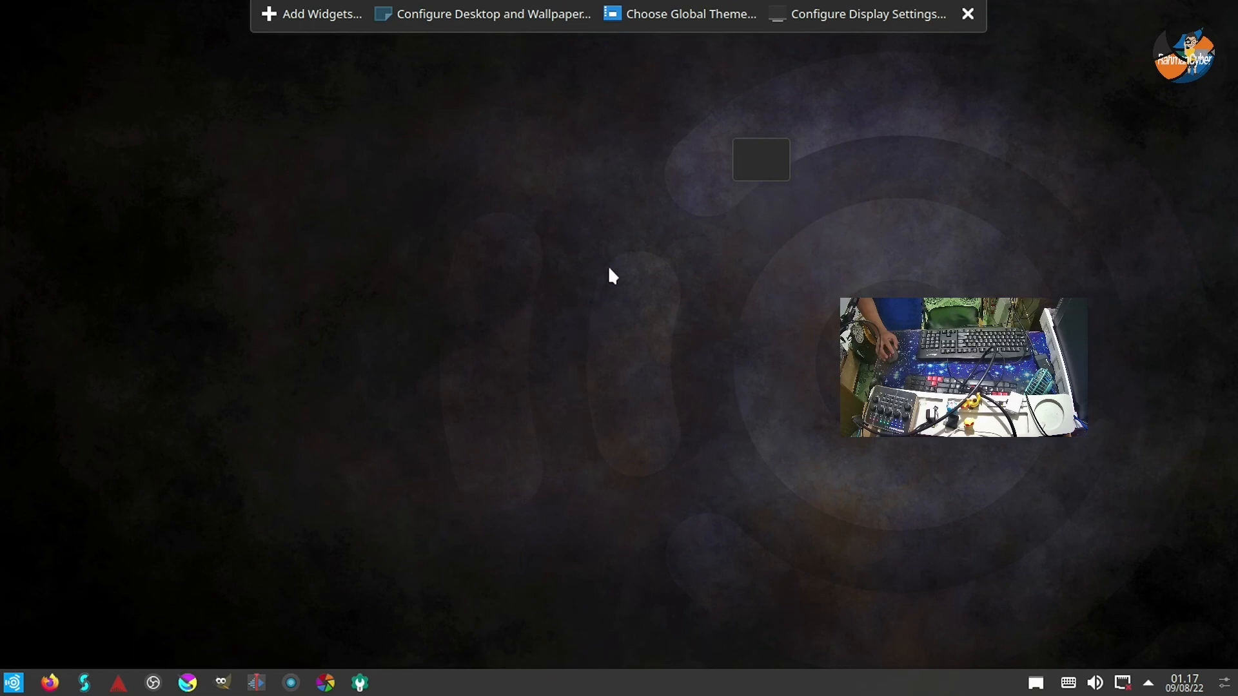
left_click(969, 17)
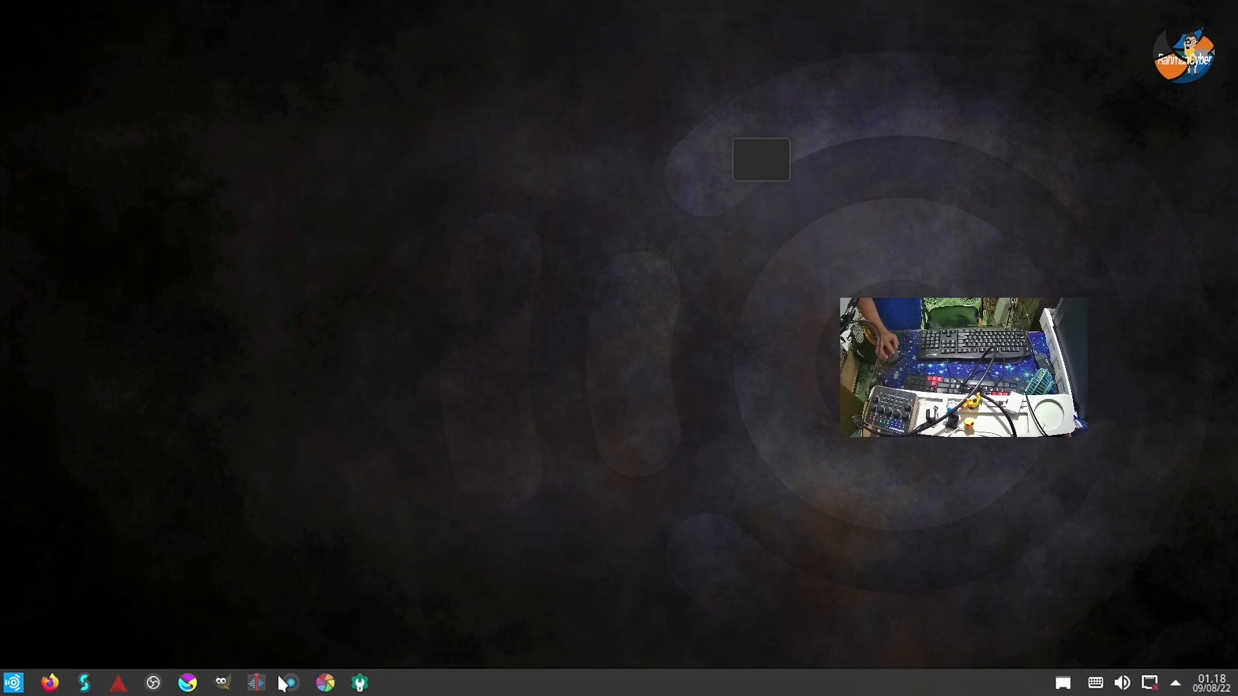
Start Firefox from the panel, and browse the application launcher's Internet category before closing the launcher
left_click(58, 683)
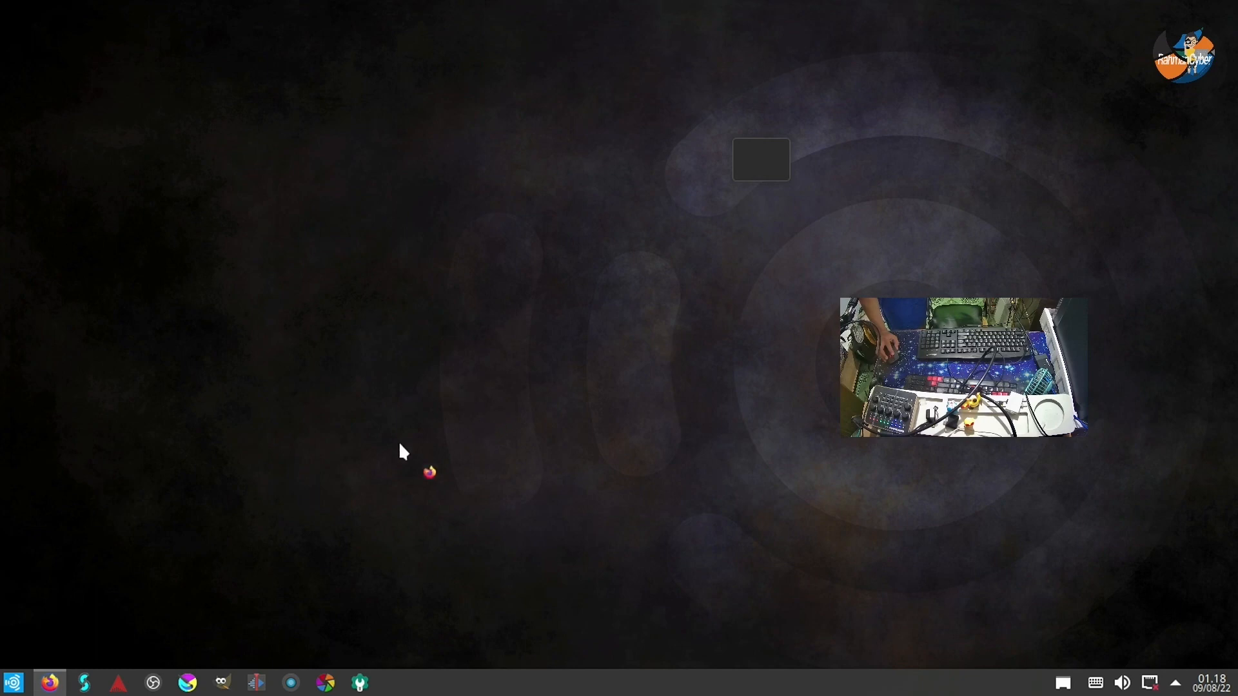
left_click(14, 682)
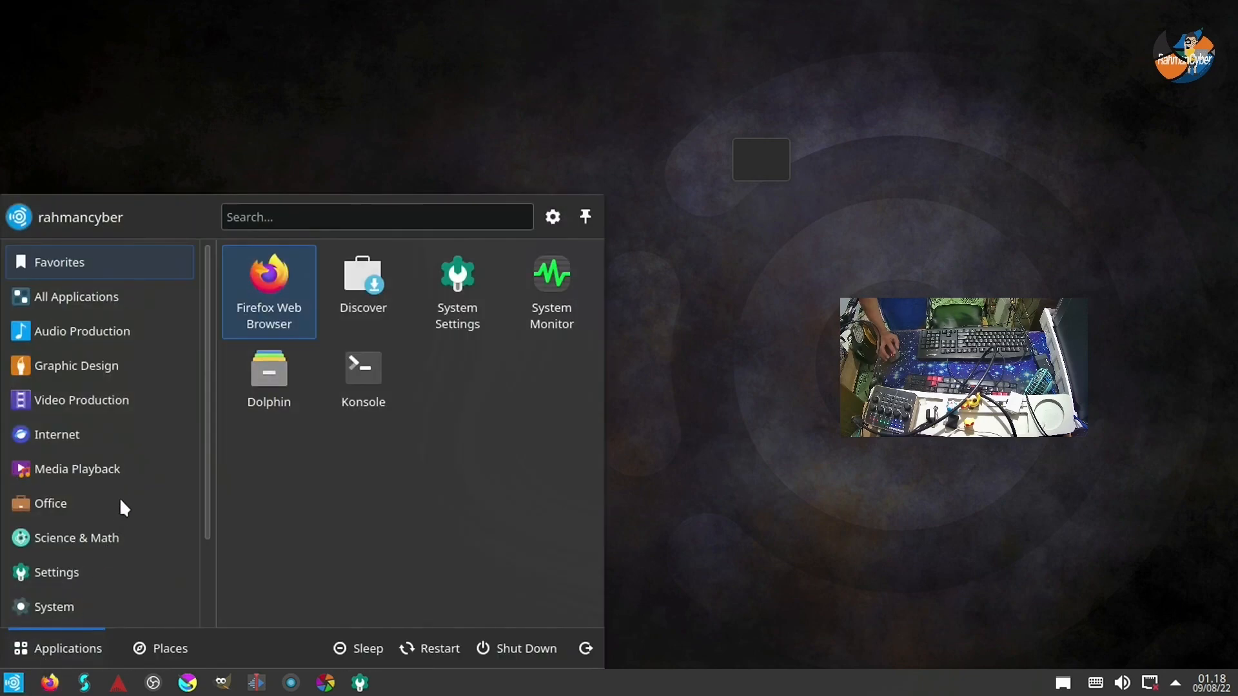
mouse_move(139, 434)
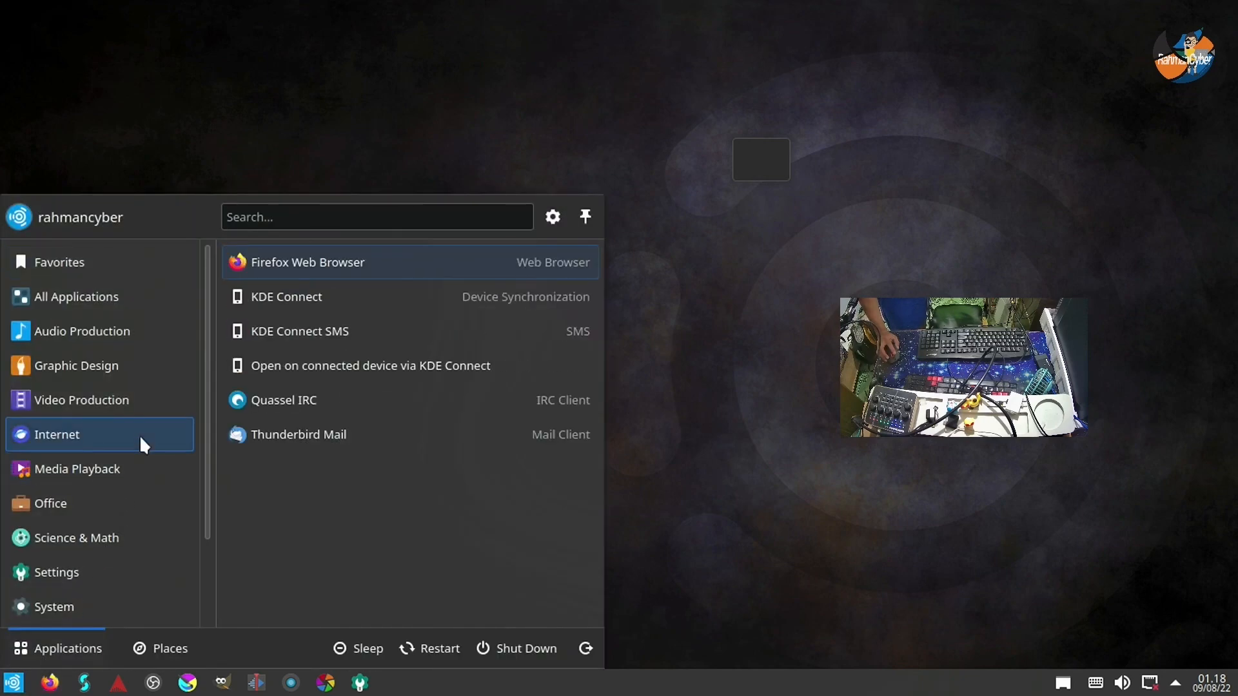
left_click(718, 313)
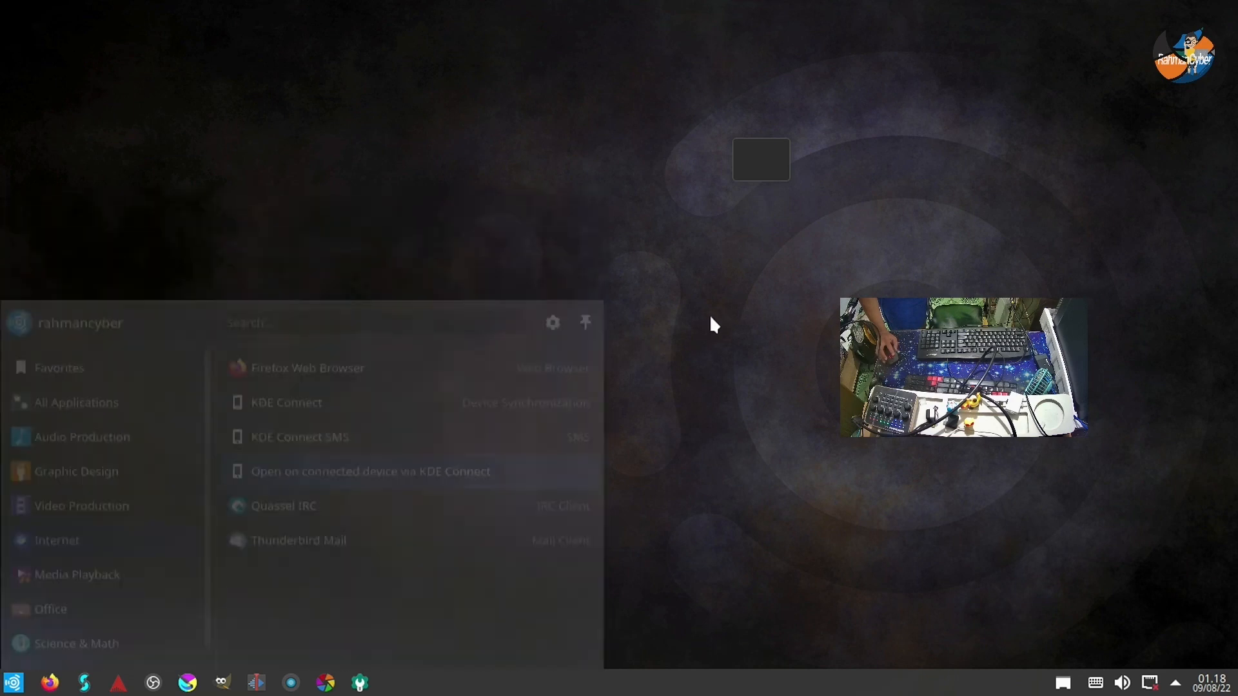
right_click(572, 316)
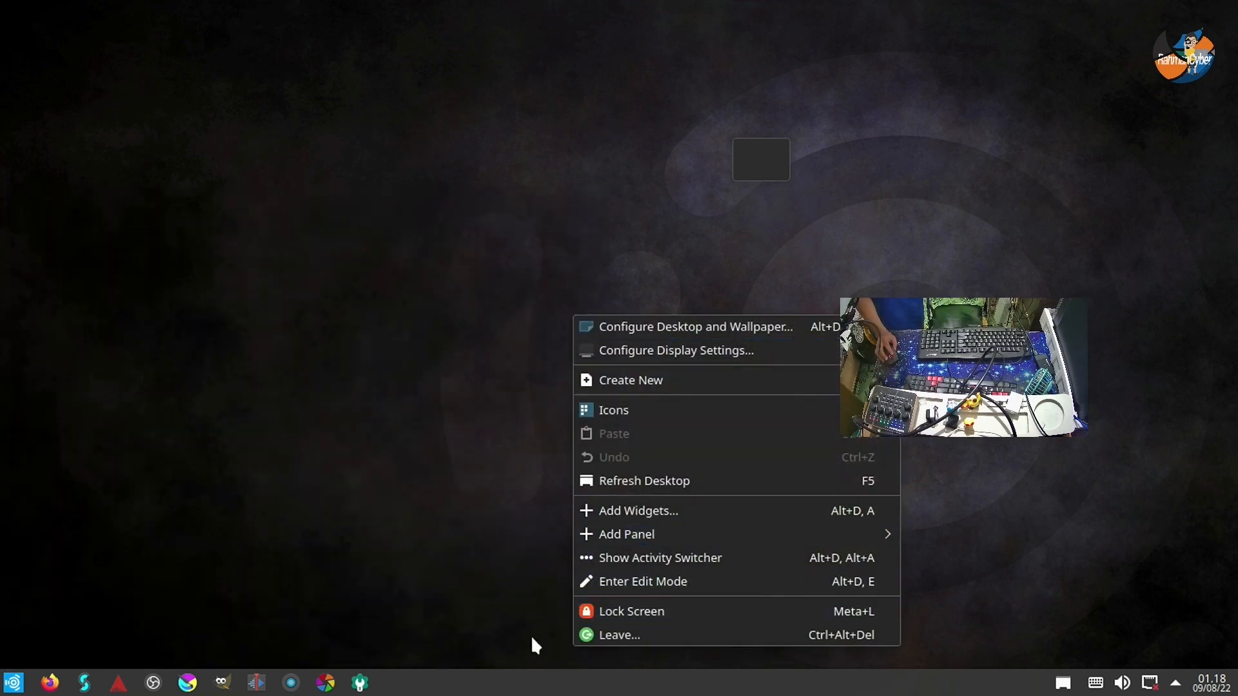
left_click(457, 457)
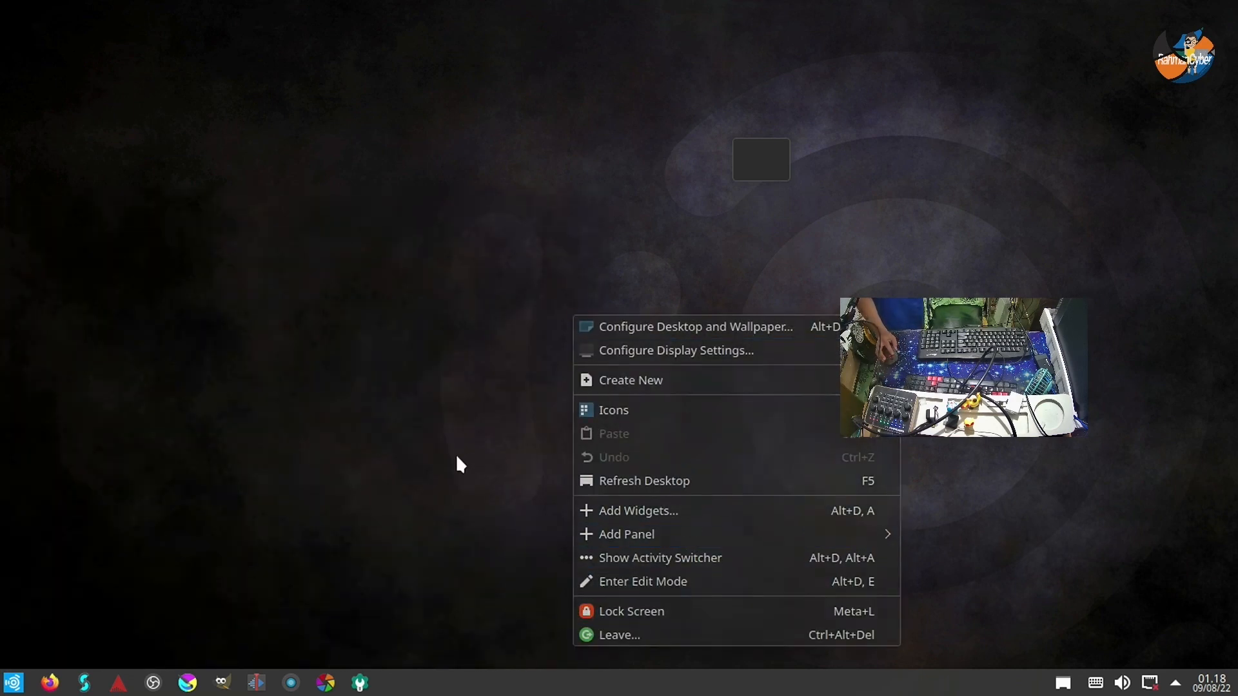
Shut down the computer from the application launcher and confirm the shutdown
left_click(13, 683)
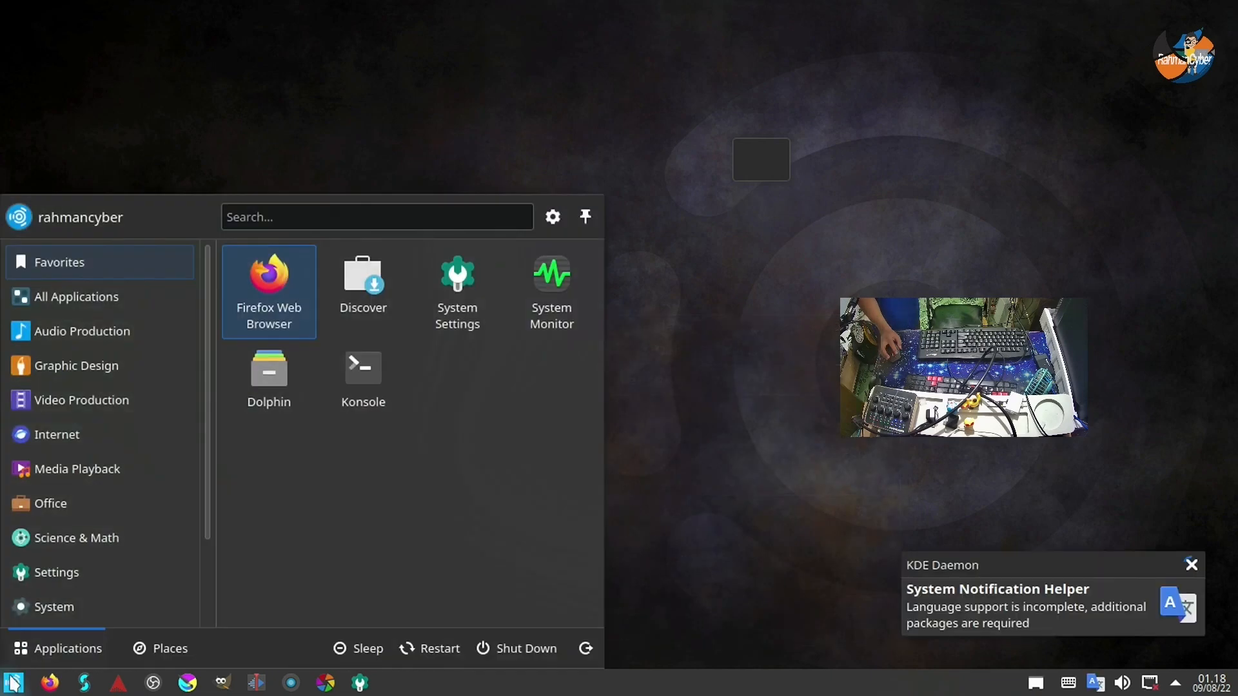
left_click(511, 645)
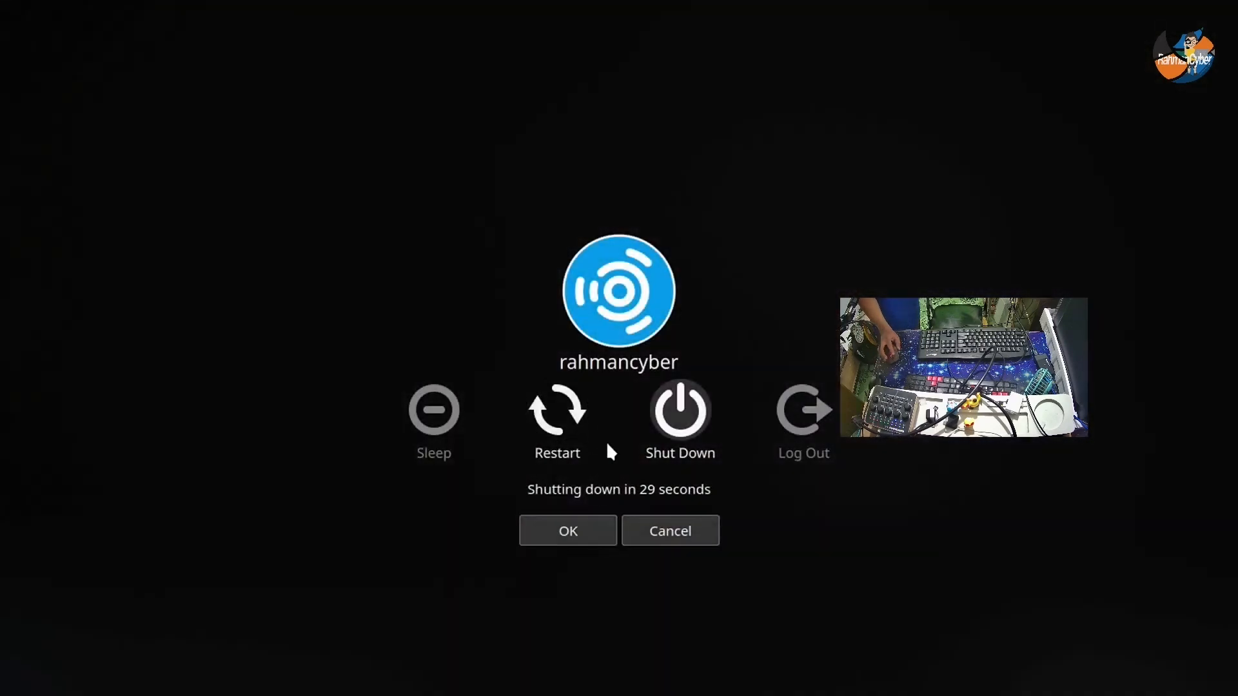
left_click(680, 413)
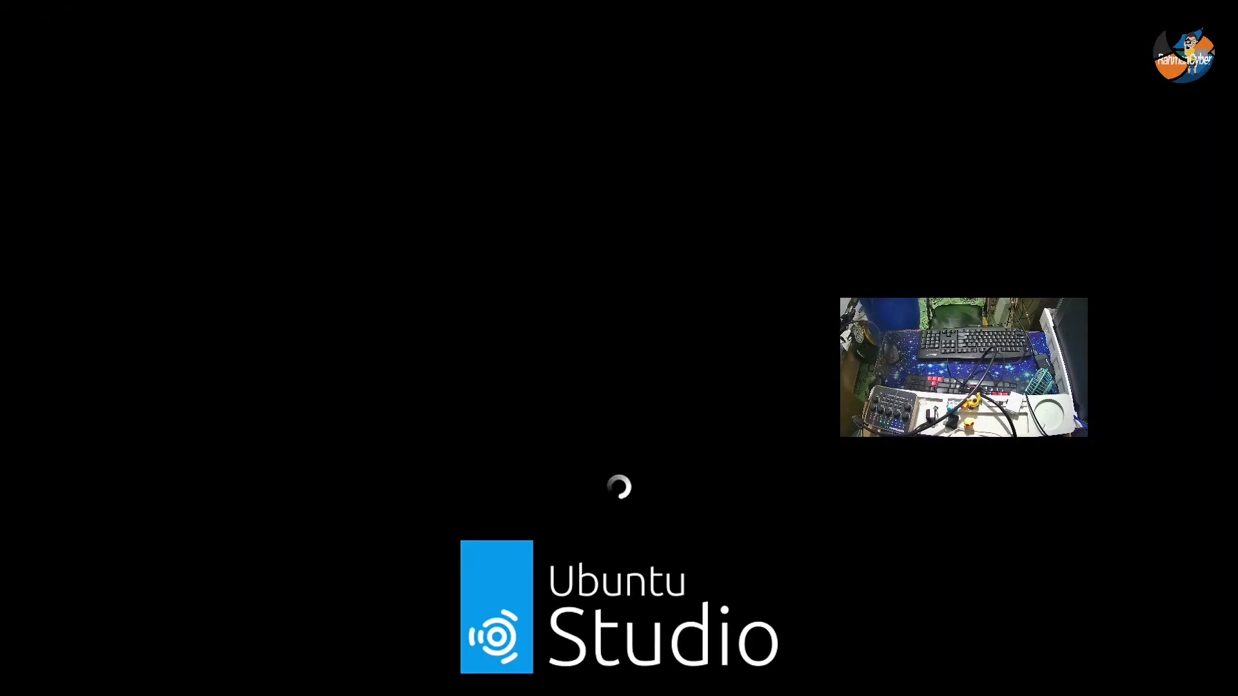